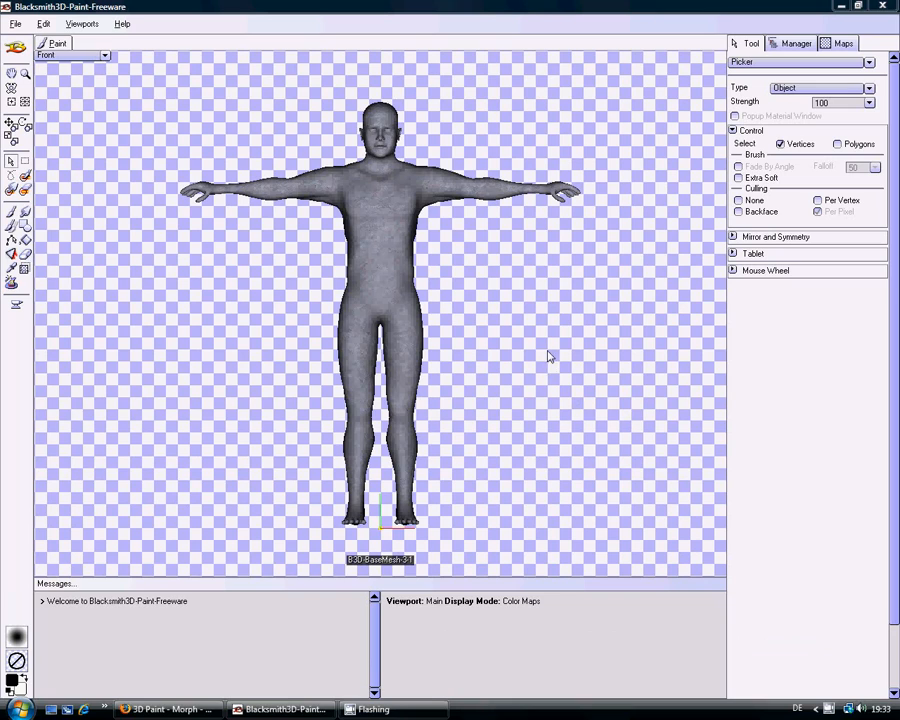
Switch to Firefox to look over the Blacksmith3D product page, and return to Blacksmith3D-Paint.
left_click(378, 261)
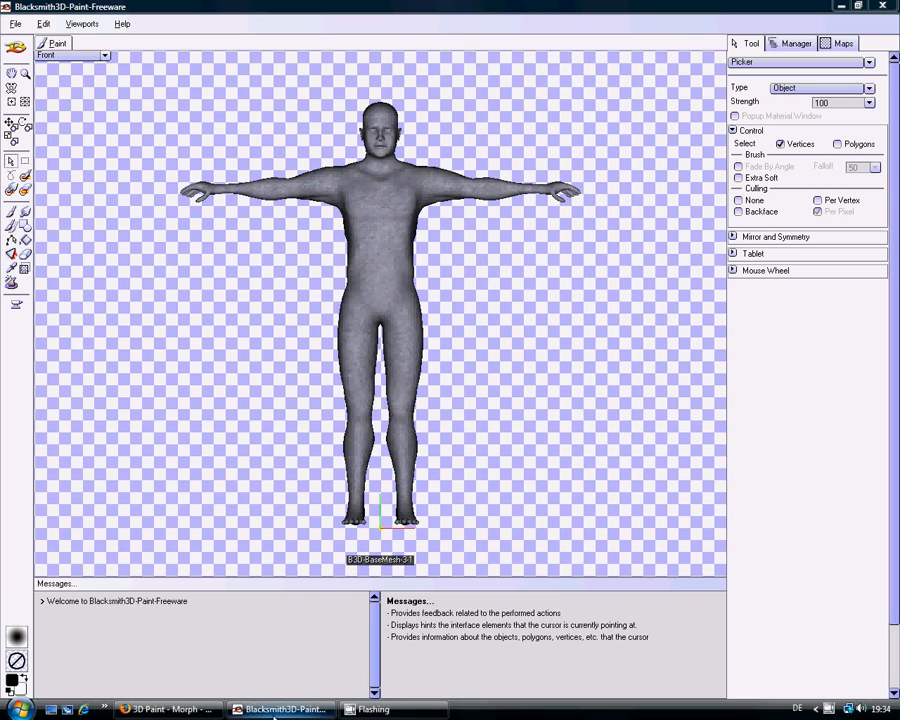
mouse_move(275, 713)
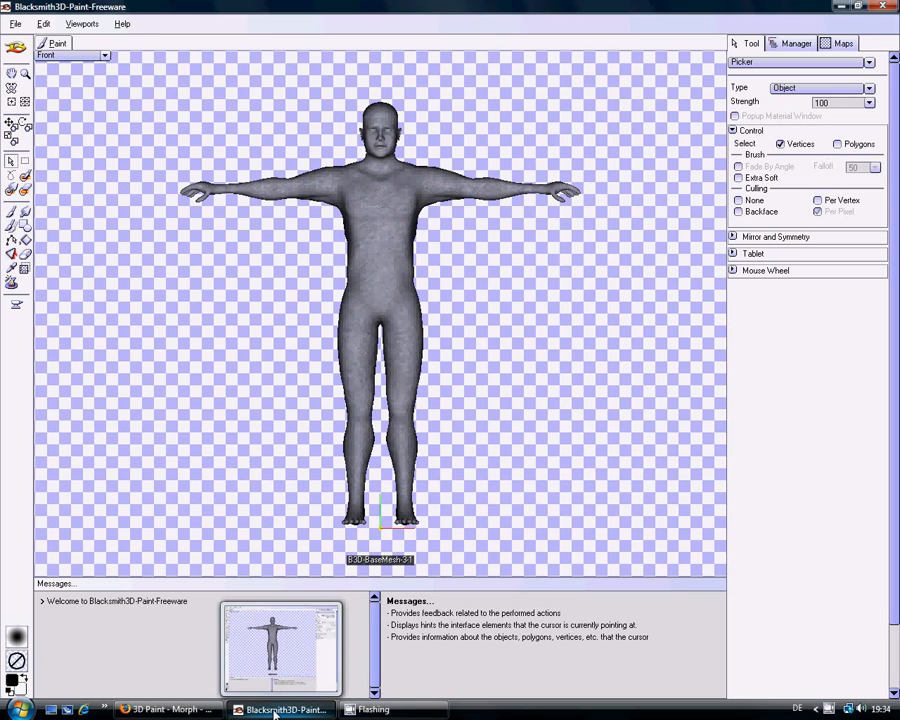
left_click(185, 711)
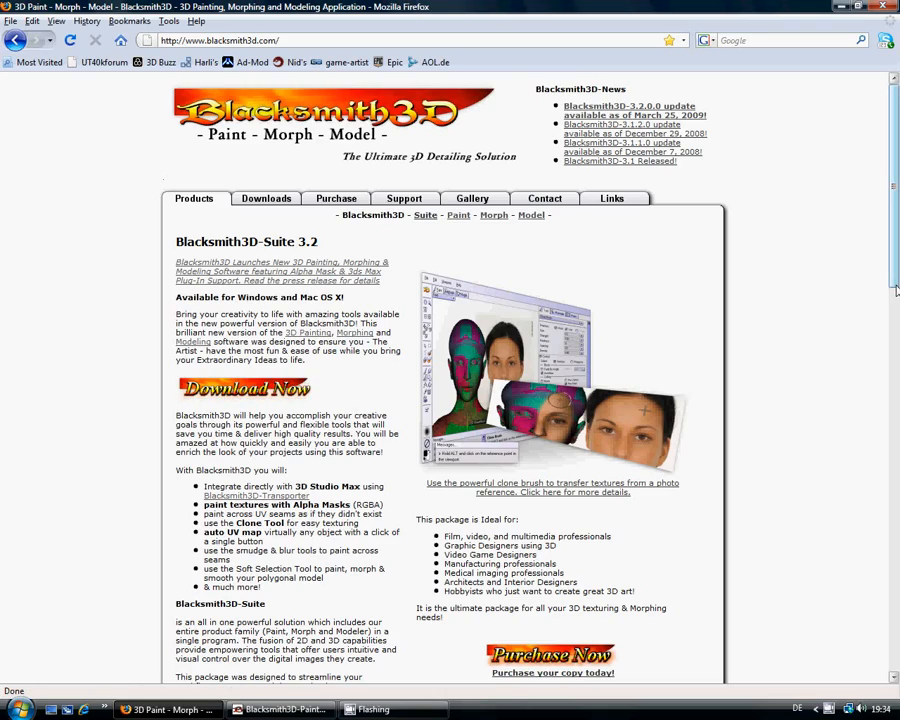
mouse_move(896, 282)
left_mouse_down()
mouse_move(896, 585)
mouse_move(896, 280)
left_mouse_up()
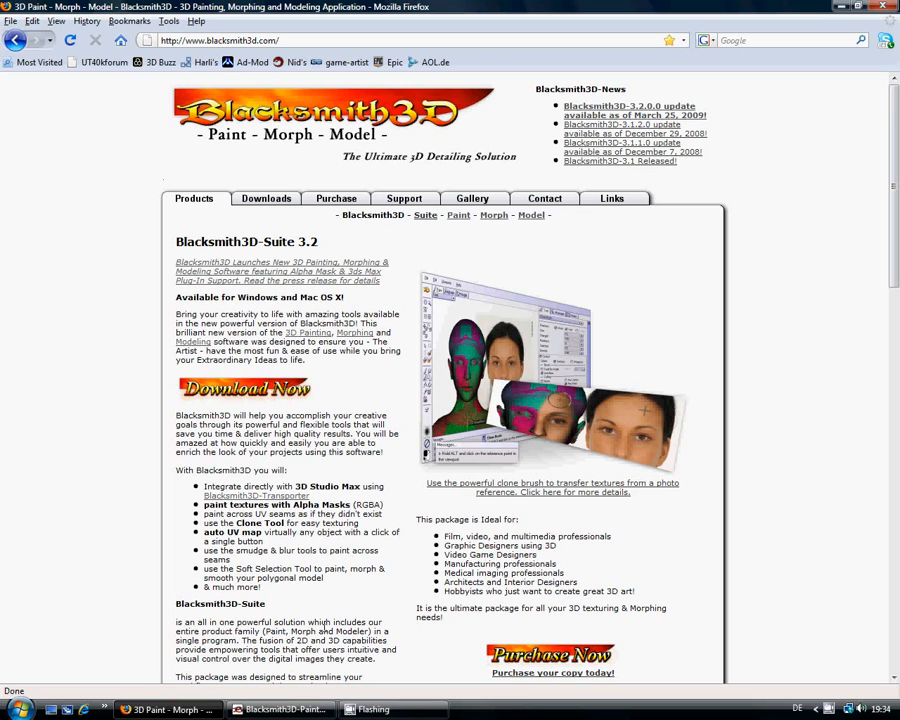
left_click(843, 9)
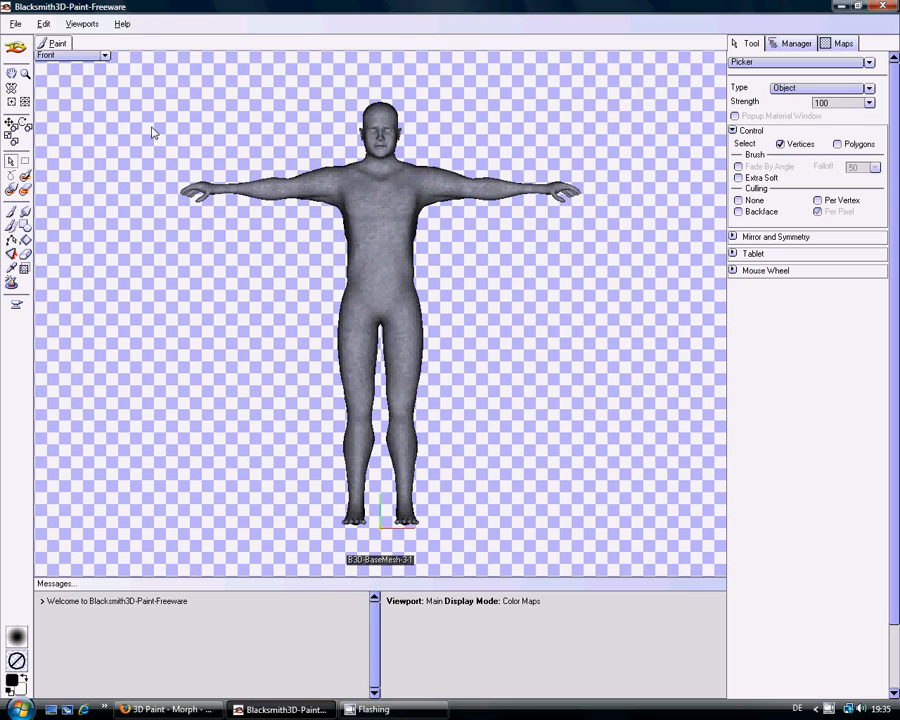
Import SK_VH_FlyBug.obj from the 3dsmax export folder with Import Textures enabled, discarding the current base mesh.
left_click(15, 24)
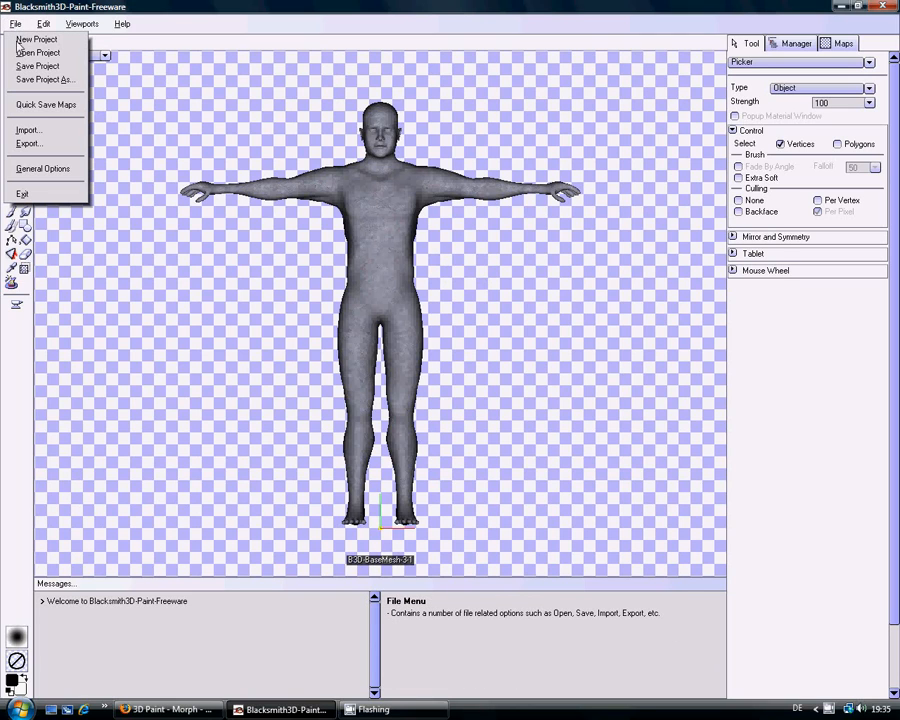
left_click(27, 130)
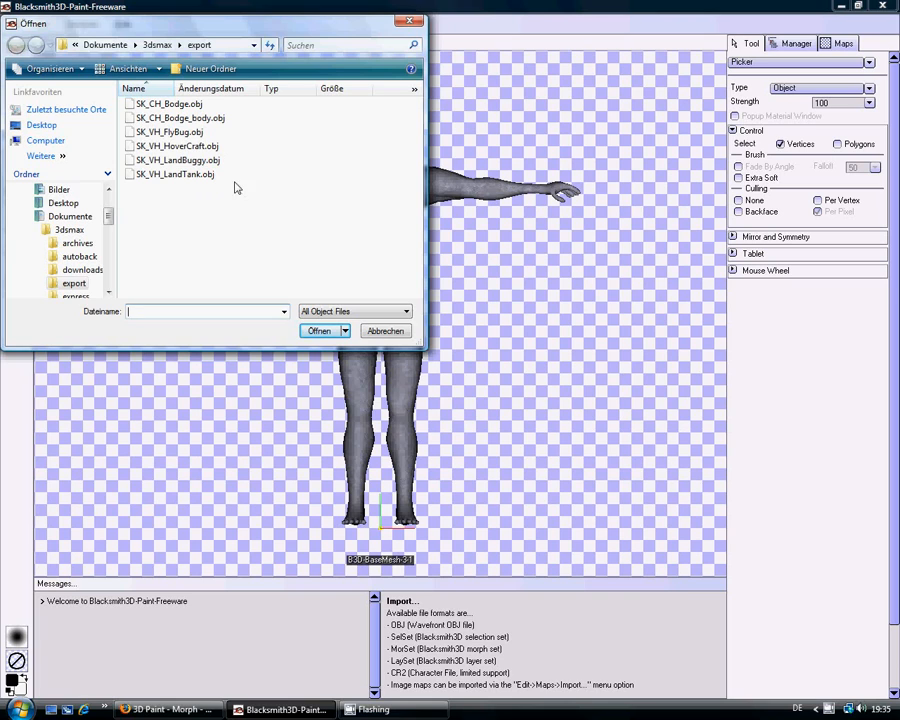
left_click(185, 133)
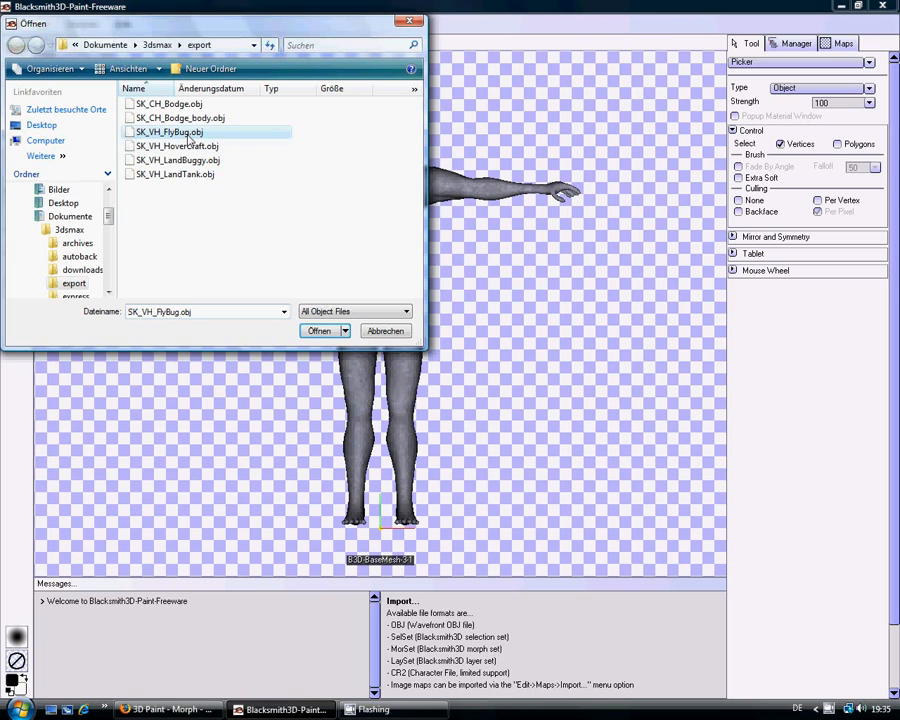
left_click(320, 331)
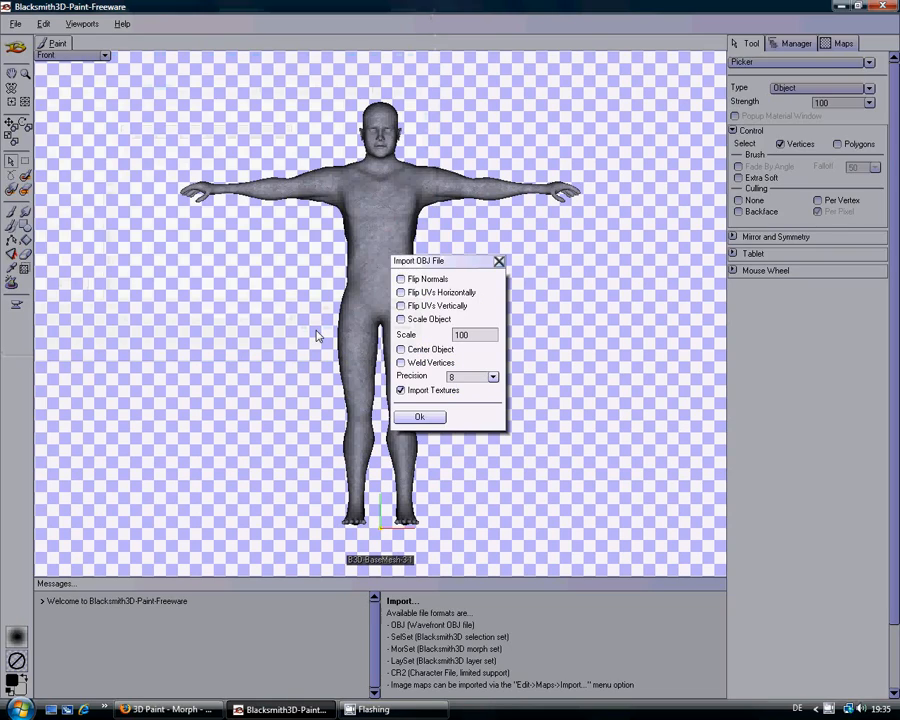
left_click(420, 417)
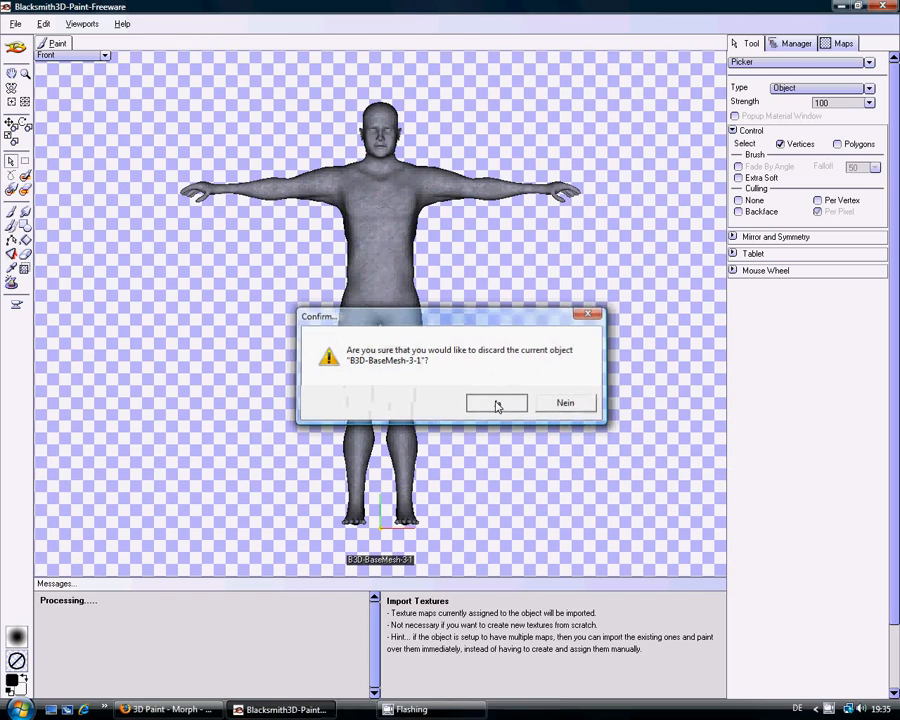
left_click(497, 405)
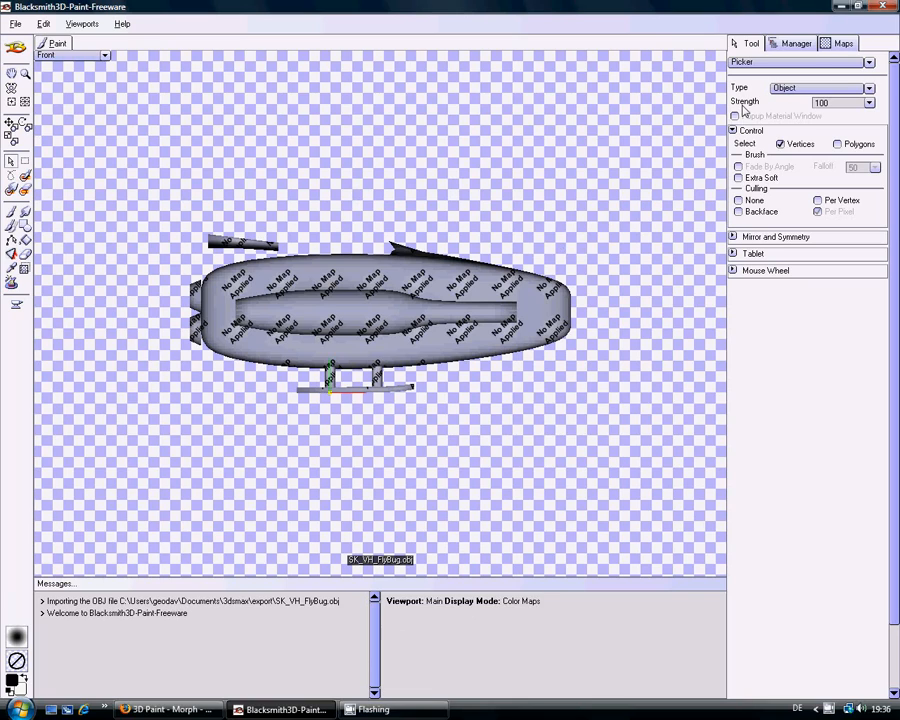
Create a new 1024 x 1024 map named damagemask.tga and invert its colors.
left_click(843, 45)
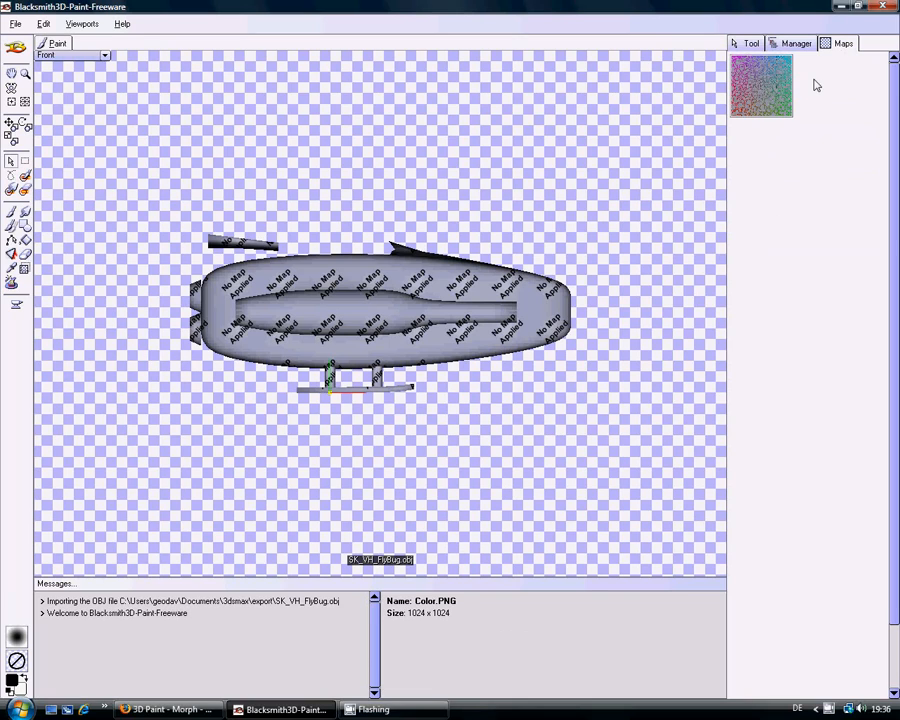
right_click(818, 82)
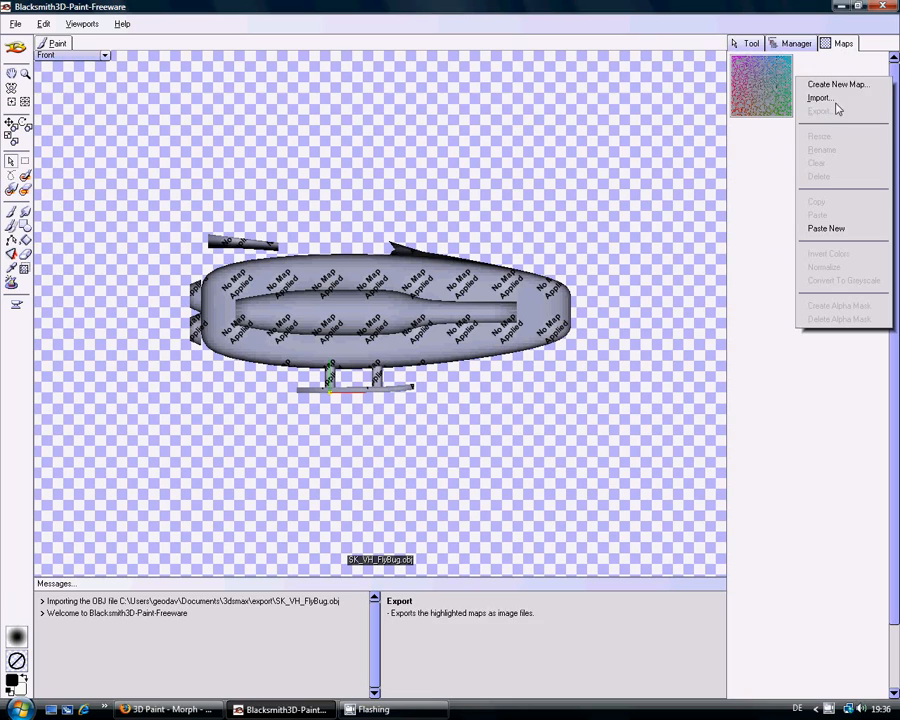
left_click(838, 85)
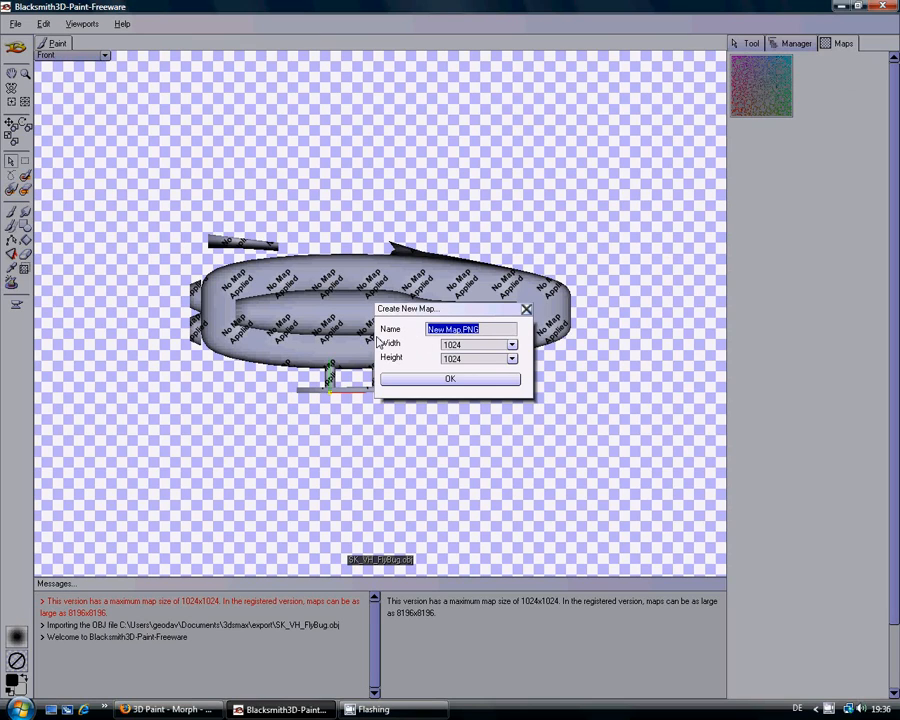
type("damagemask.tga")
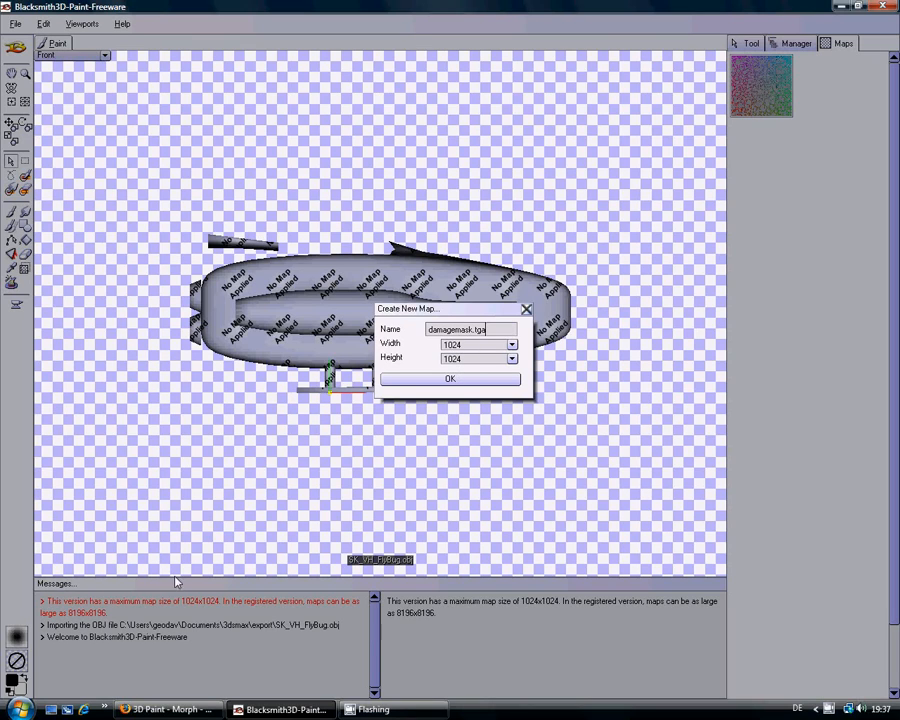
left_click(450, 380)
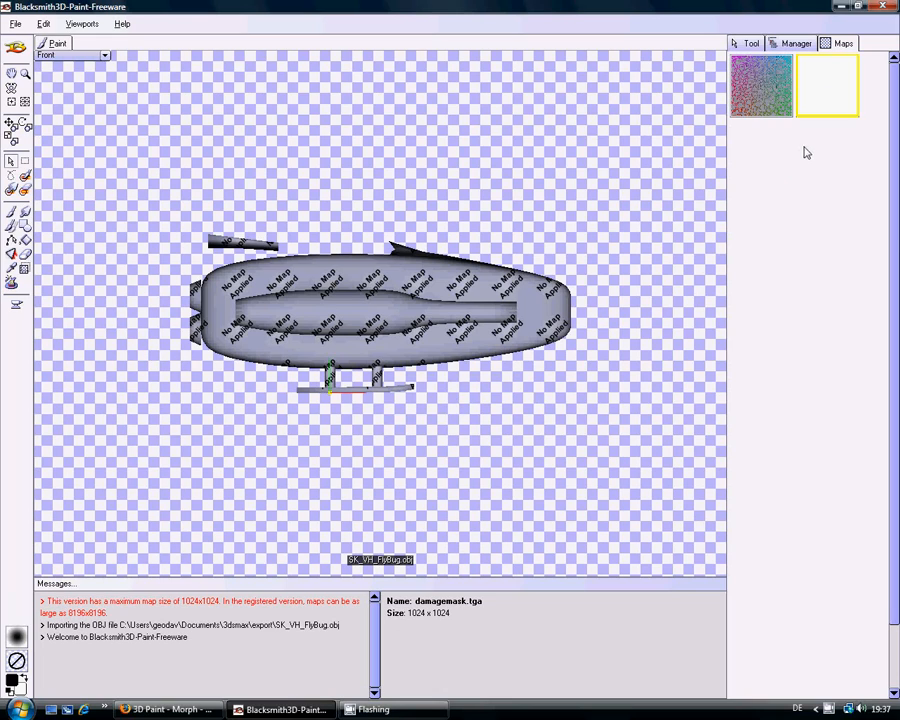
right_click(815, 81)
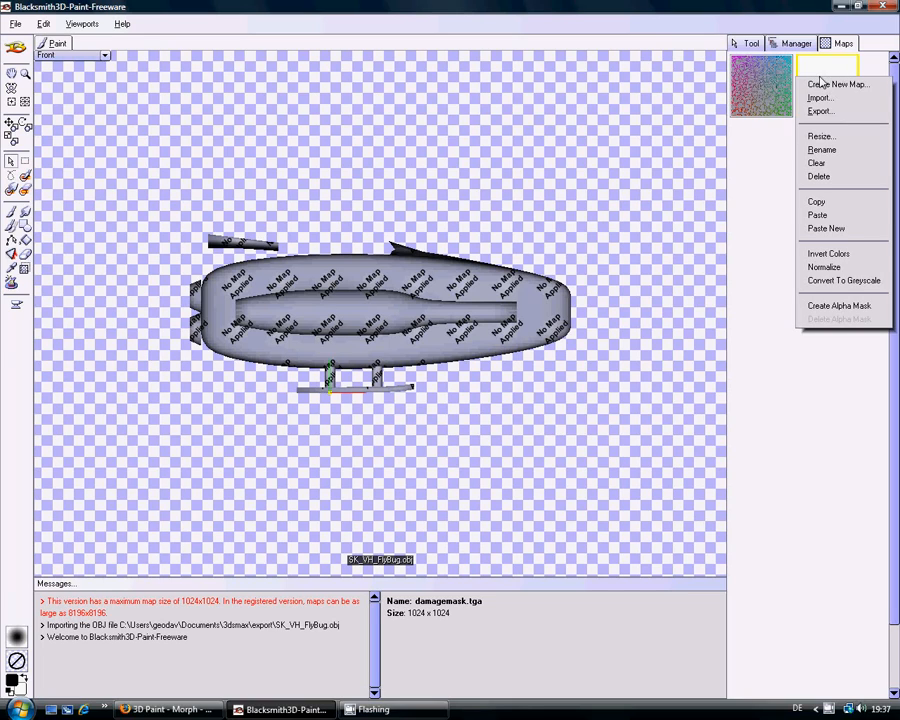
left_click(826, 255)
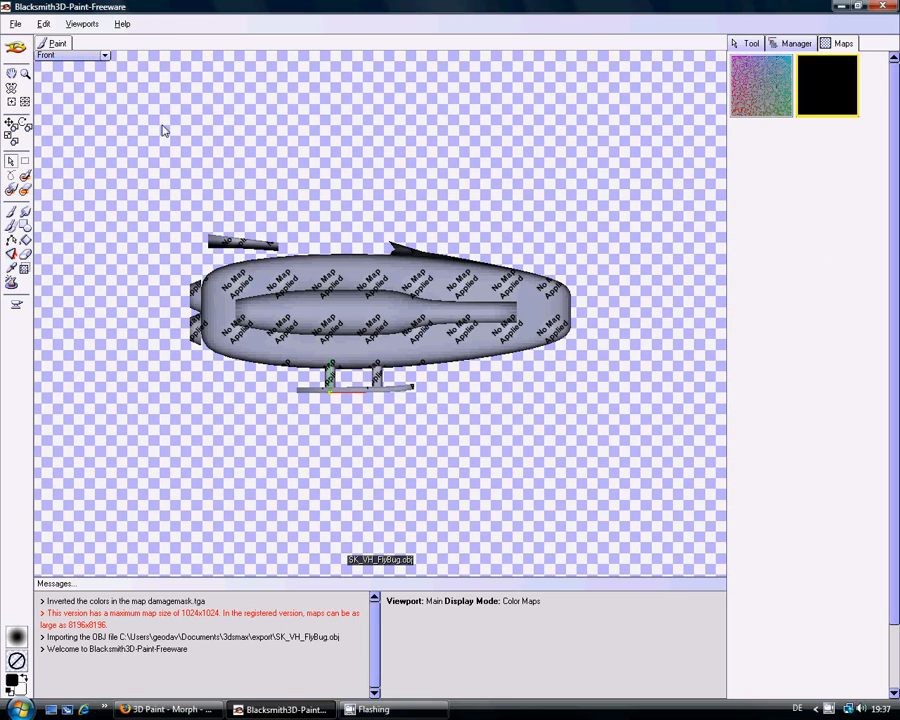
Set the viewport orientation to Top and assign damagemask.tga to the Color channel of the SK_VH_FlyBug material.
left_click(105, 57)
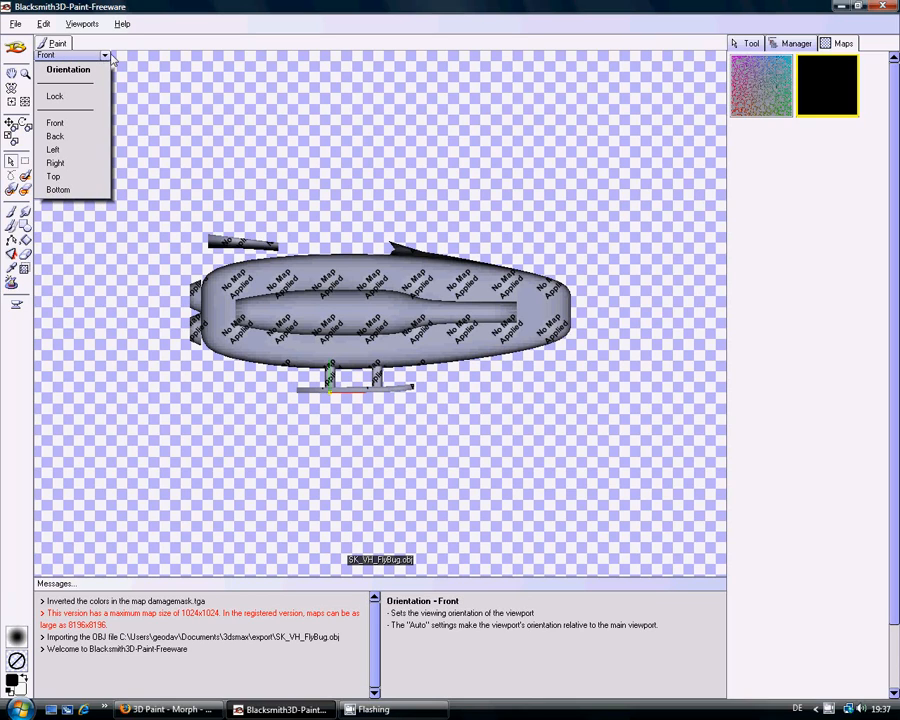
left_click(78, 184)
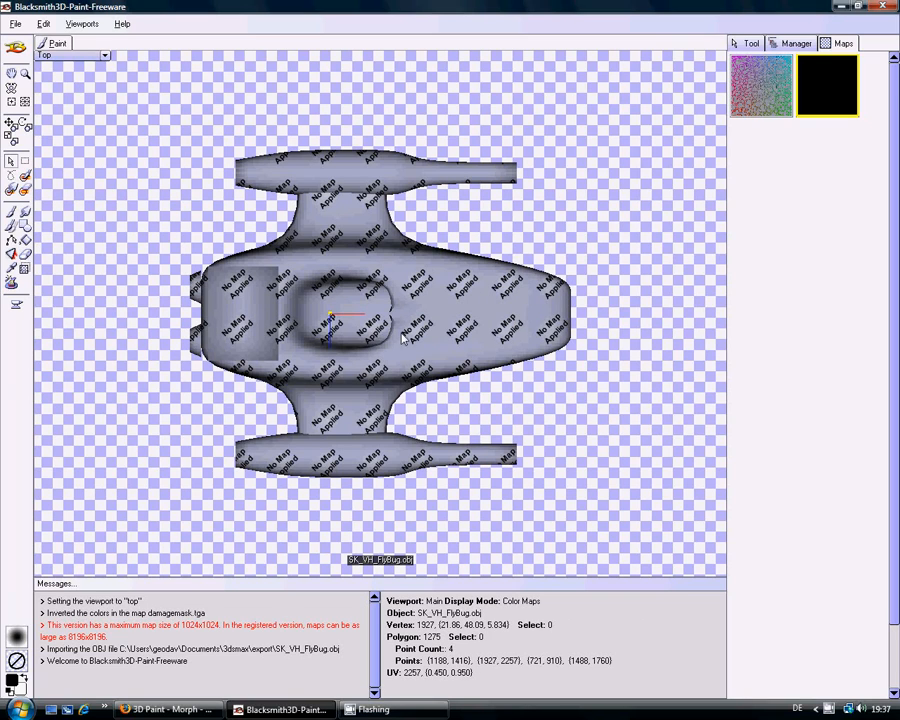
left_click(792, 45)
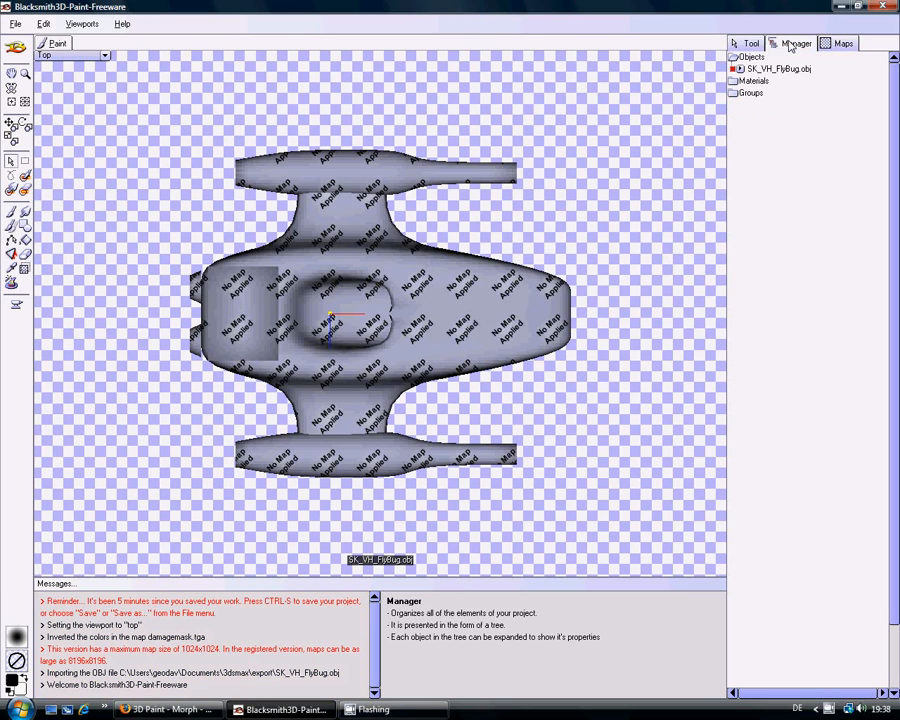
left_click(734, 82)
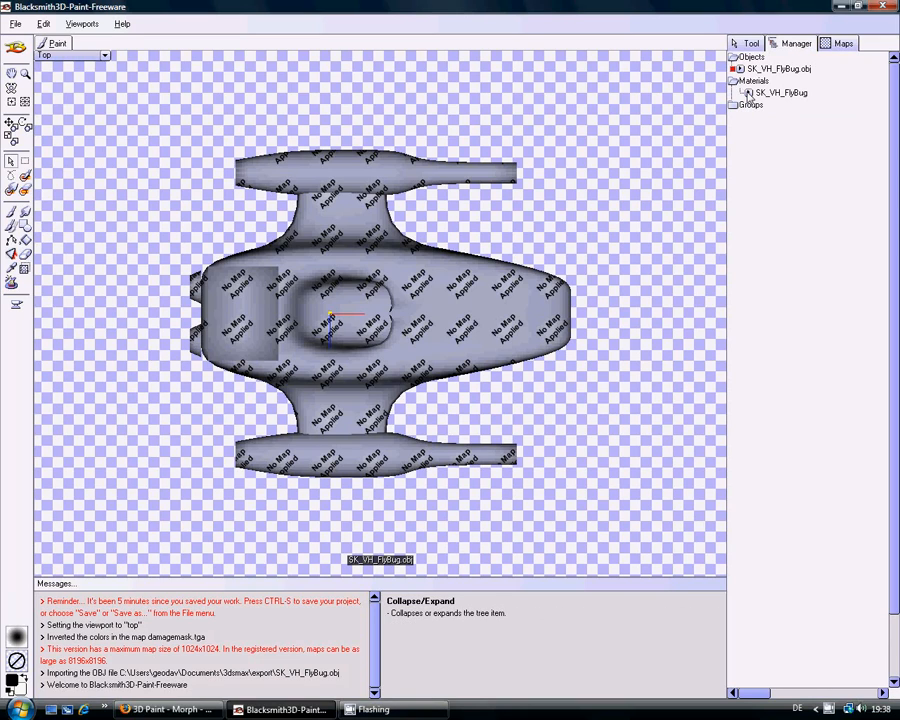
double_click(749, 95)
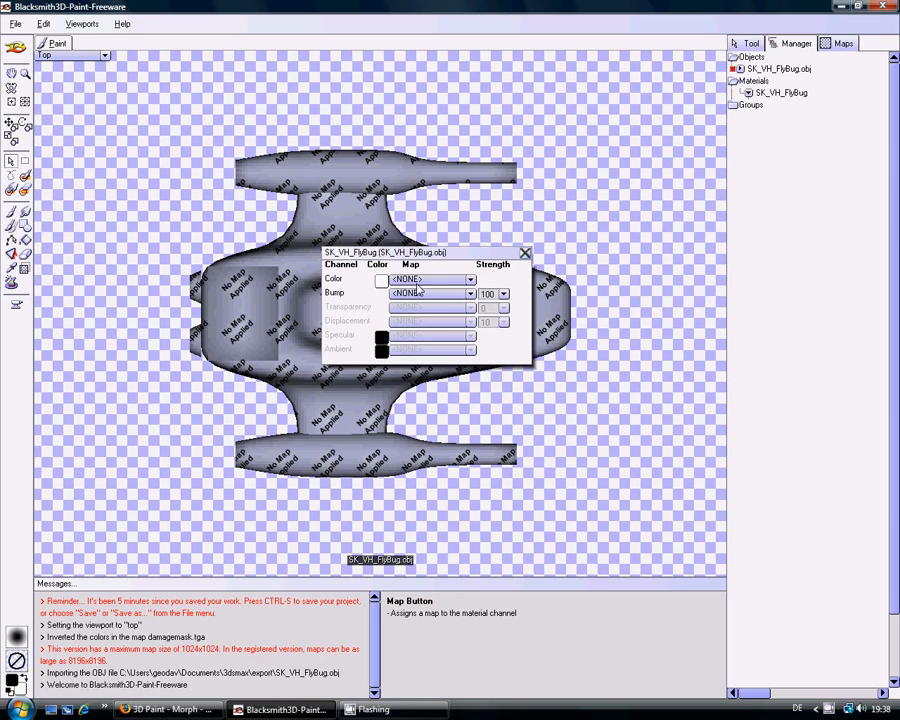
left_click(470, 283)
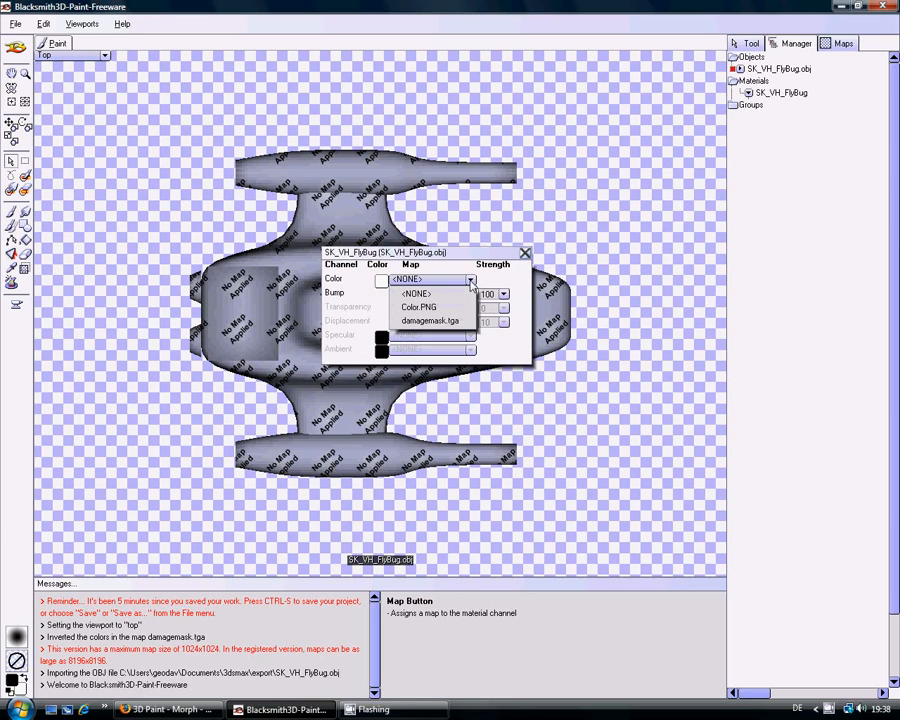
left_click(437, 323)
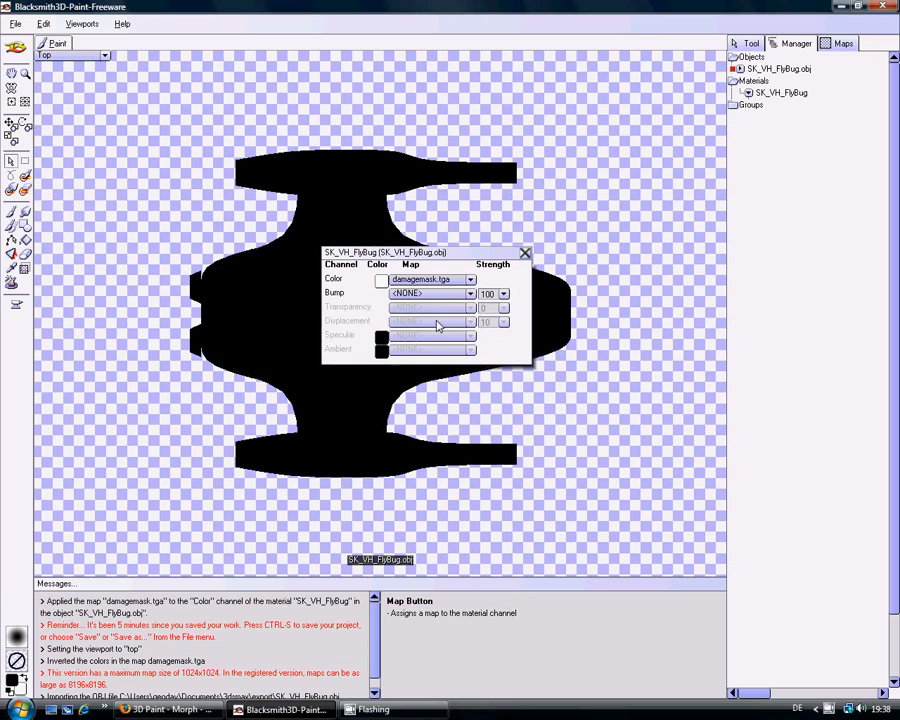
left_click(525, 255)
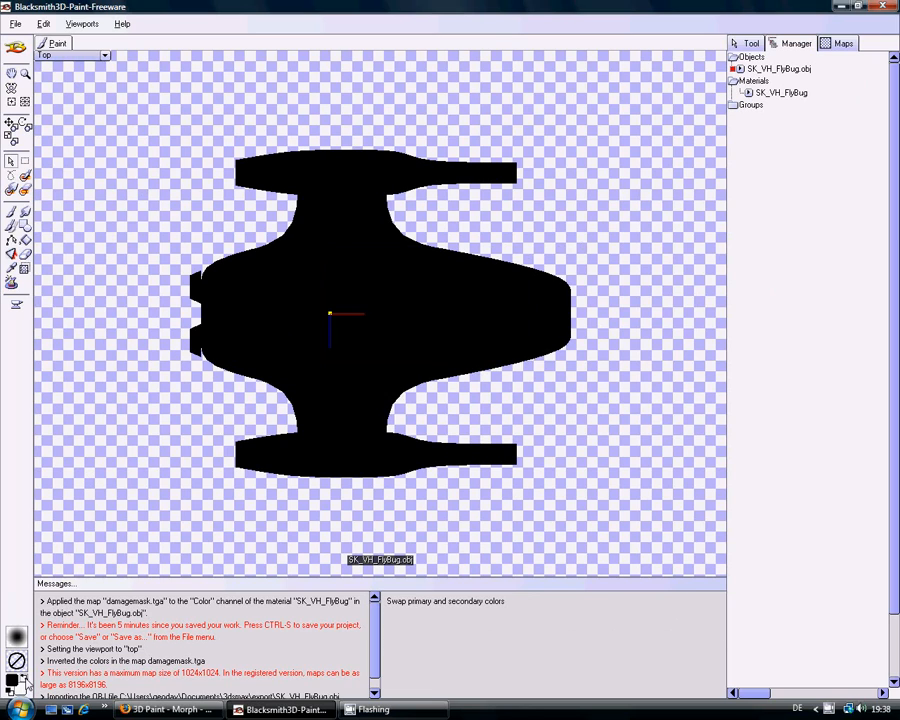
Swap the primary and secondary colors, and set up the Paint Brush with Density 68 and culling None.
left_click(26, 682)
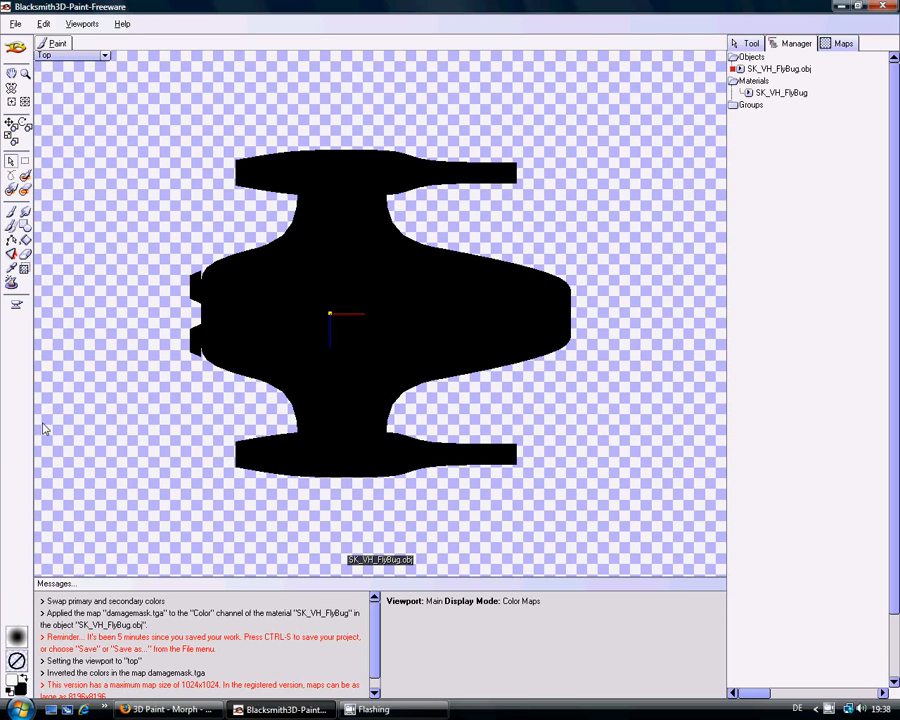
left_click(12, 213)
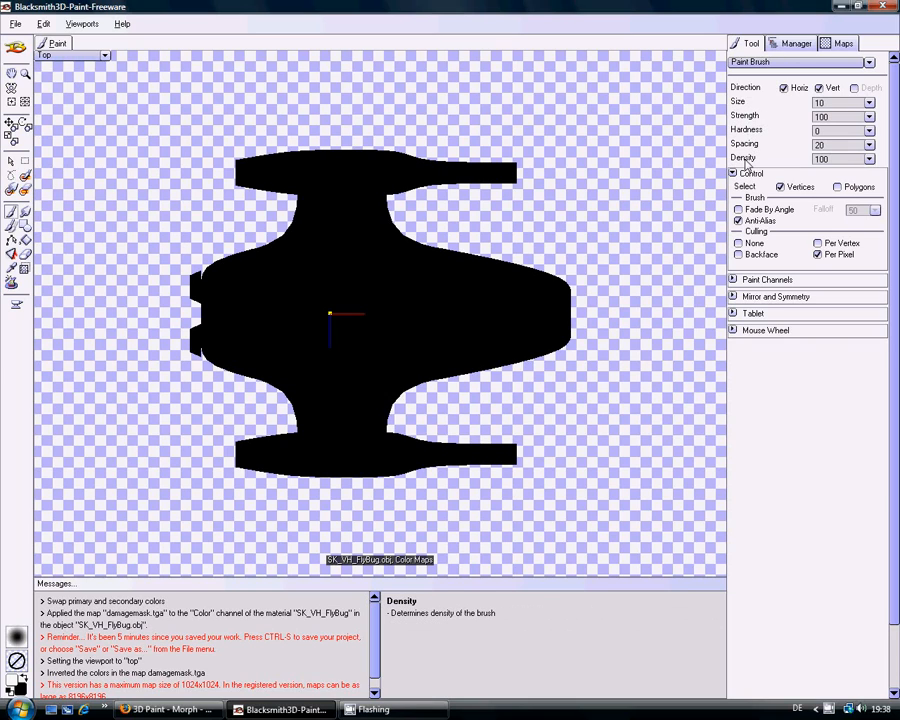
left_click(870, 160)
left_click_drag(870, 174, 858, 175)
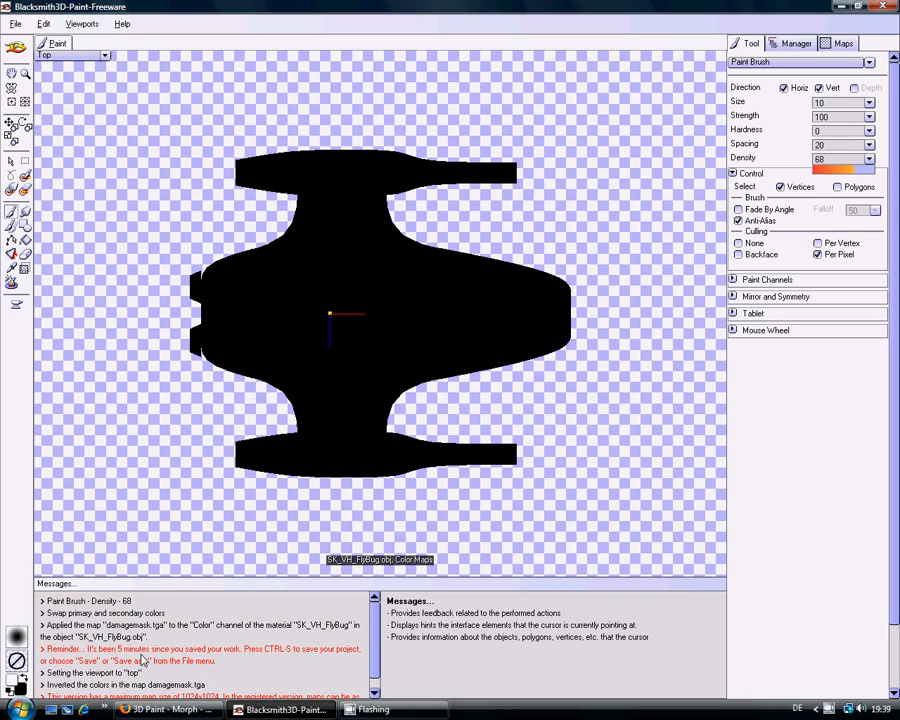
scroll(330, 662, "down", 1)
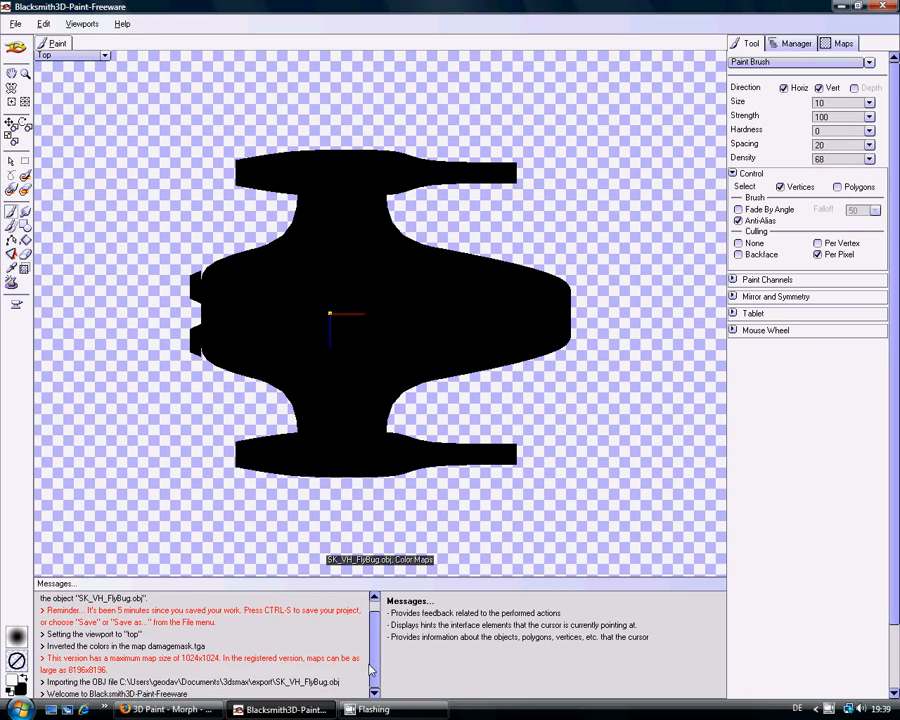
scroll(378, 651, "up", 2)
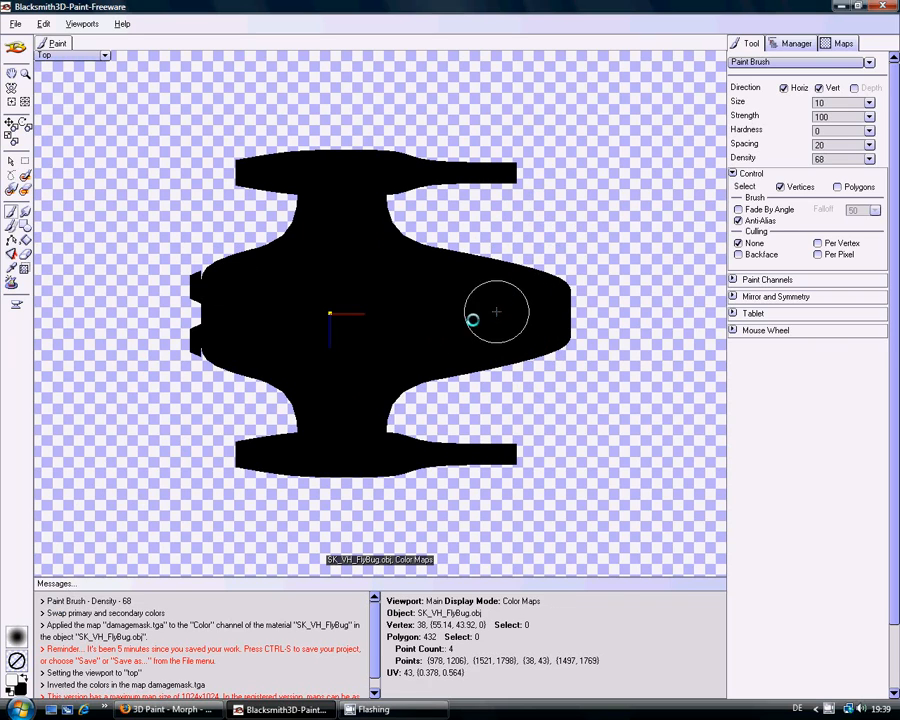
Set the primary color to pure red (255, 0, 0) and paint one stroke across the nose of the FlyBug.
left_click(15, 682)
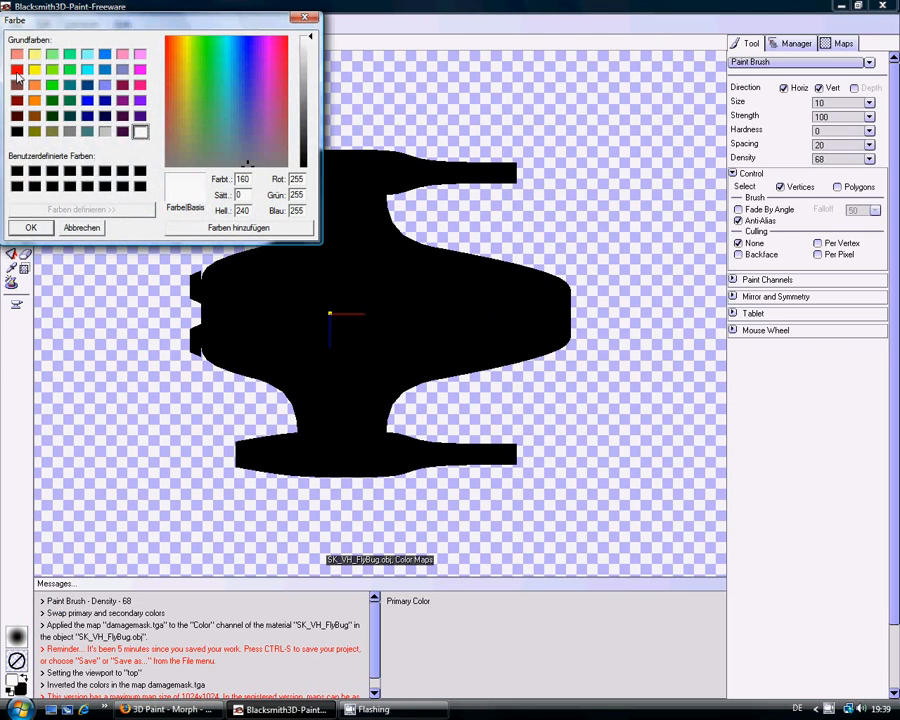
left_click(17, 70)
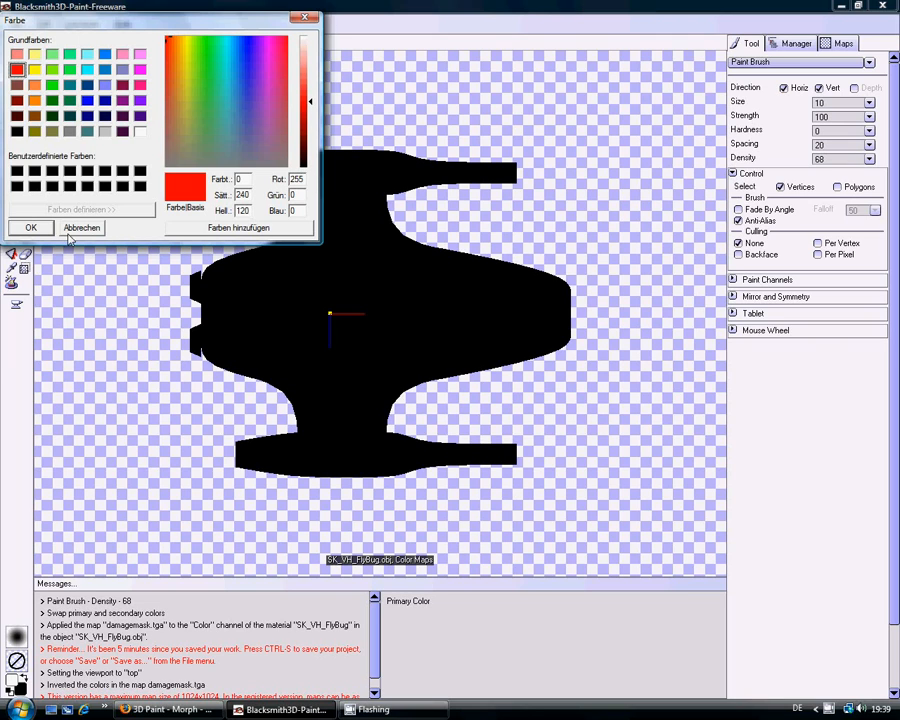
left_click(31, 227)
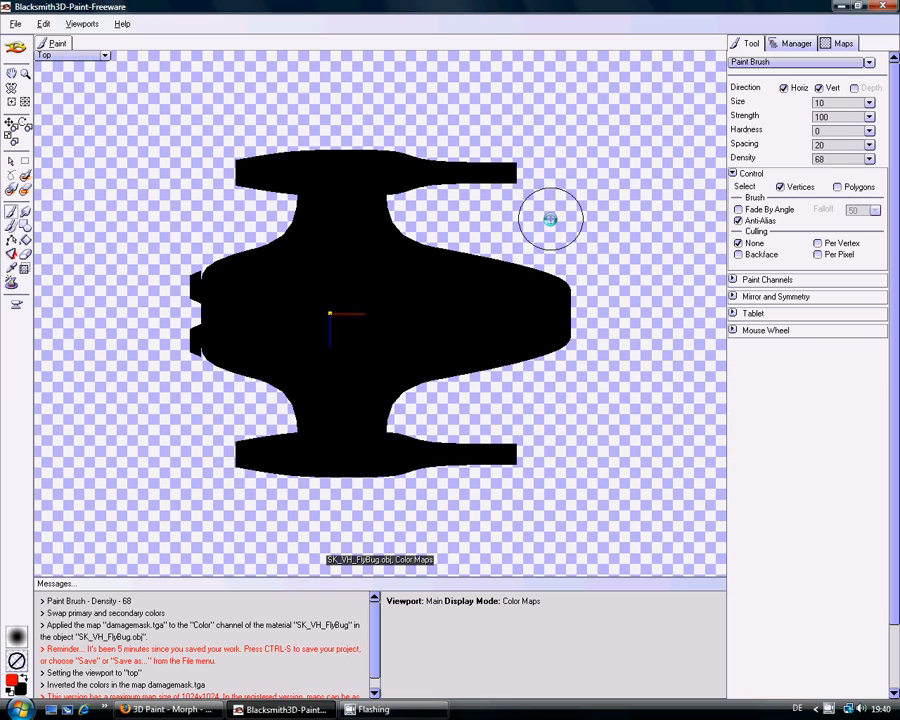
left_click_drag(548, 240, 550, 378)
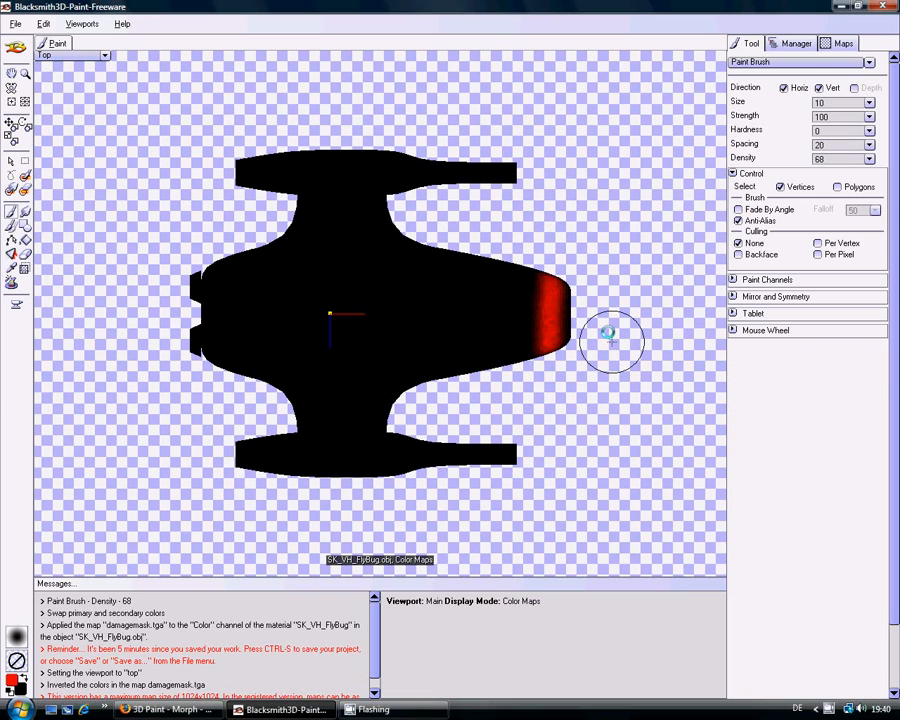
Paint the rest of the FlyBug's nose tip, both front hull edges, the wings' leading edges and the two barrel tips red.
left_click_drag(564, 244, 567, 371)
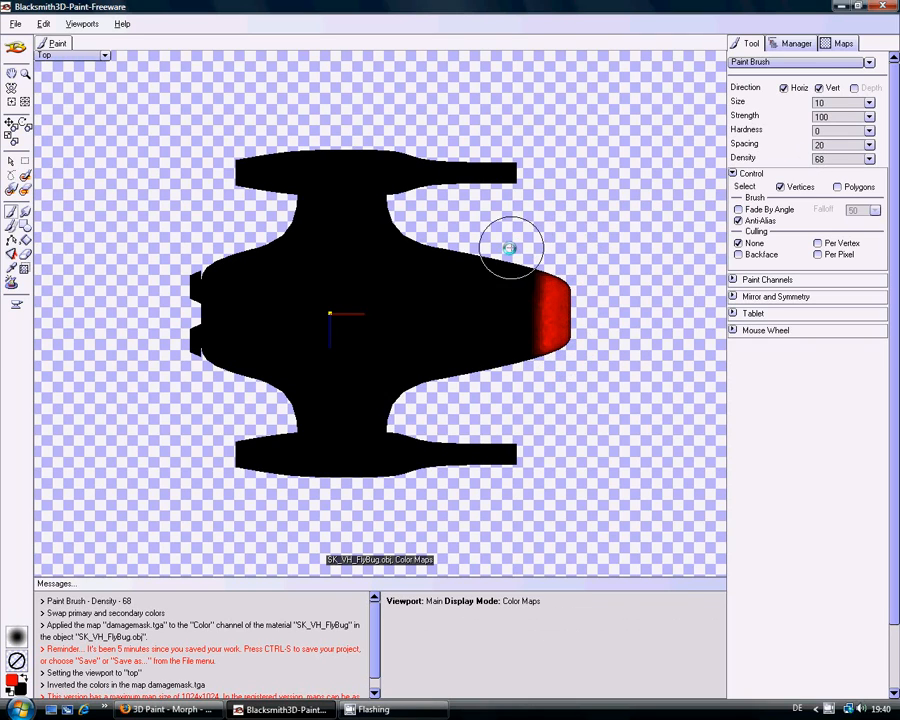
mouse_move(458, 243)
left_mouse_down()
mouse_move(541, 277)
mouse_move(542, 354)
left_mouse_up()
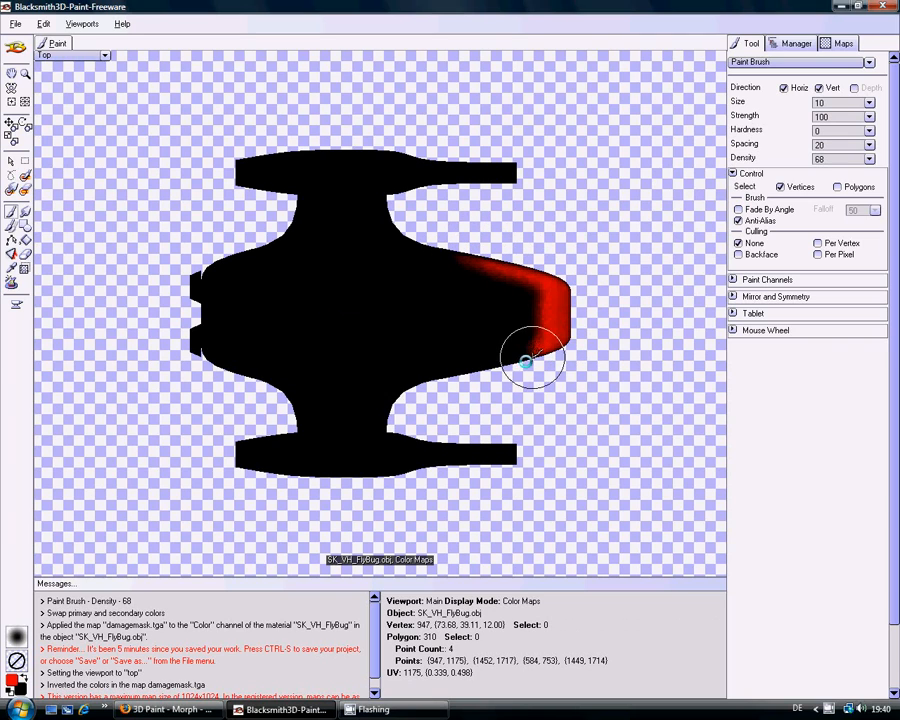
mouse_move(478, 379)
left_mouse_down()
mouse_move(550, 351)
mouse_move(410, 390)
mouse_move(440, 378)
mouse_move(434, 374)
mouse_move(394, 410)
mouse_move(412, 386)
mouse_move(385, 429)
left_mouse_up()
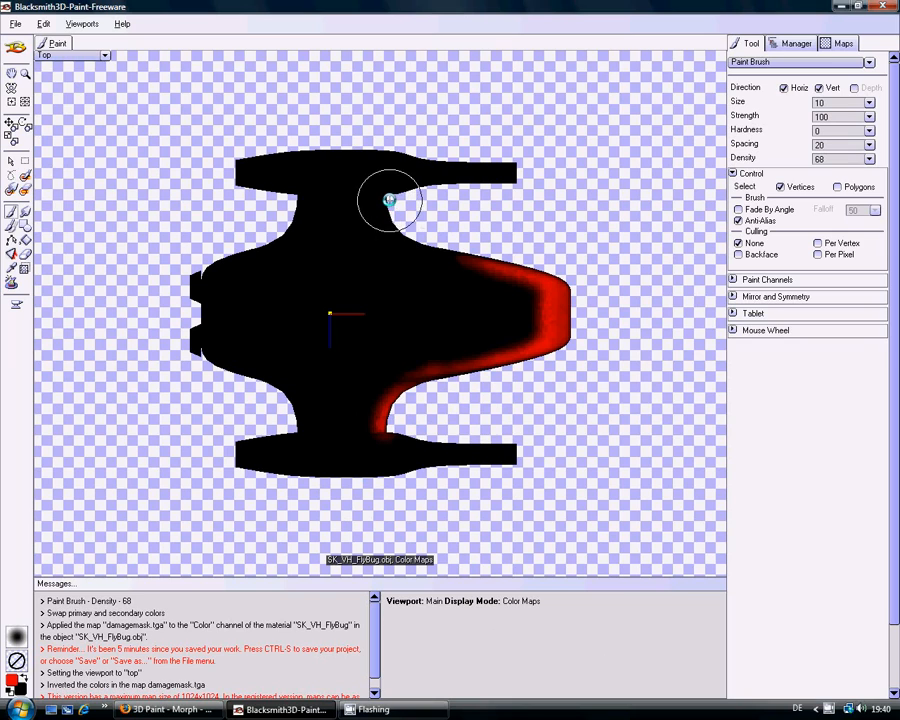
mouse_move(382, 195)
left_mouse_down()
mouse_move(405, 239)
mouse_move(436, 257)
mouse_move(474, 259)
mouse_move(397, 233)
mouse_move(383, 202)
mouse_move(482, 187)
mouse_move(462, 171)
mouse_move(506, 168)
left_mouse_up()
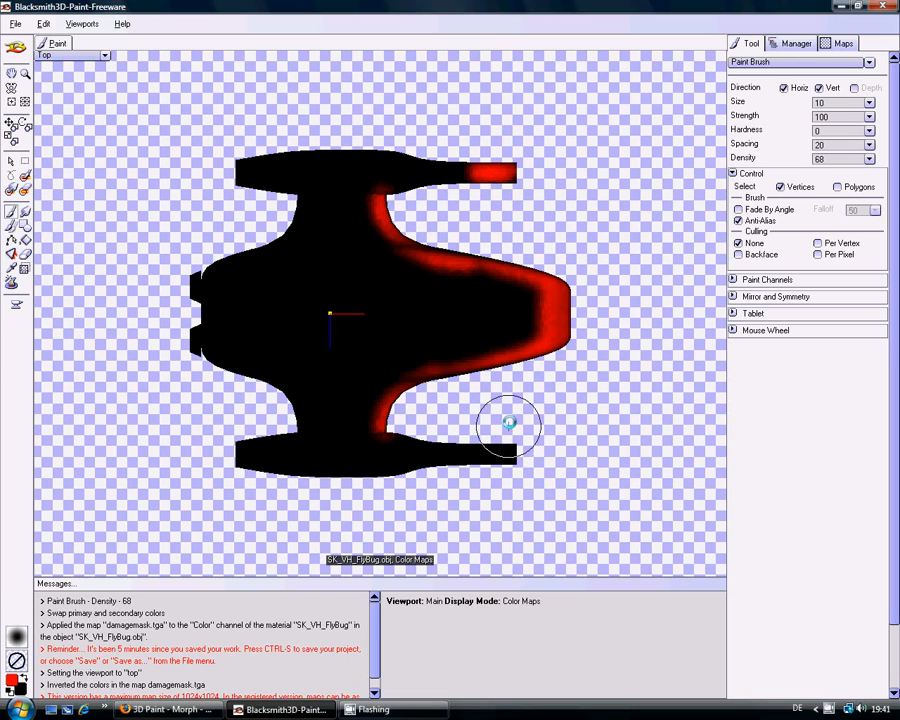
mouse_move(507, 428)
left_mouse_down()
mouse_move(502, 476)
mouse_move(478, 455)
left_mouse_up()
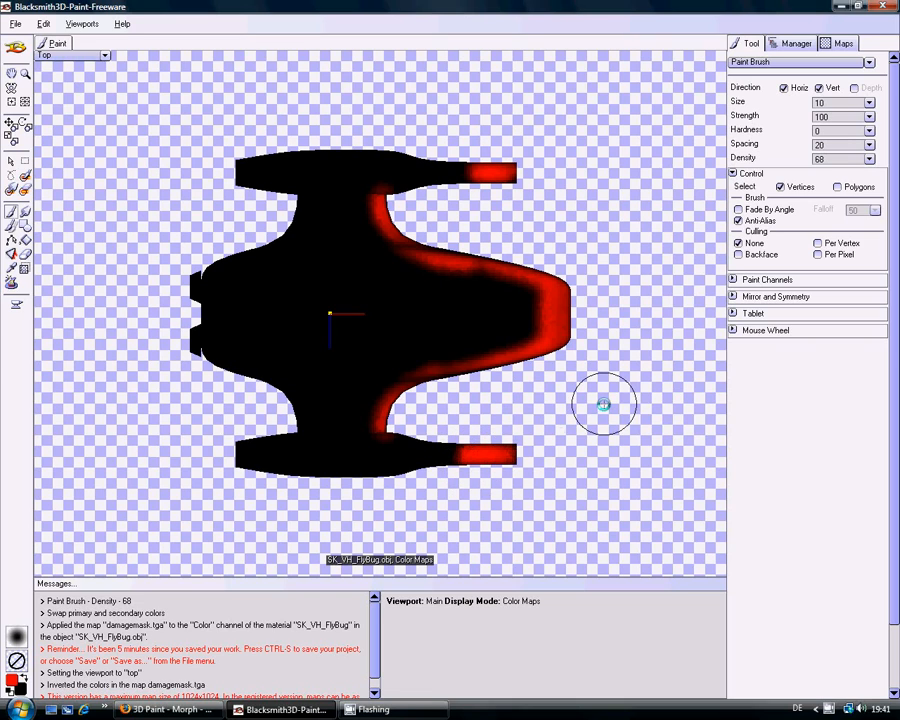
Set the primary color to green (0, 255, 0) and paint a band inside the red edge, extending along both side pods.
left_click(13, 681)
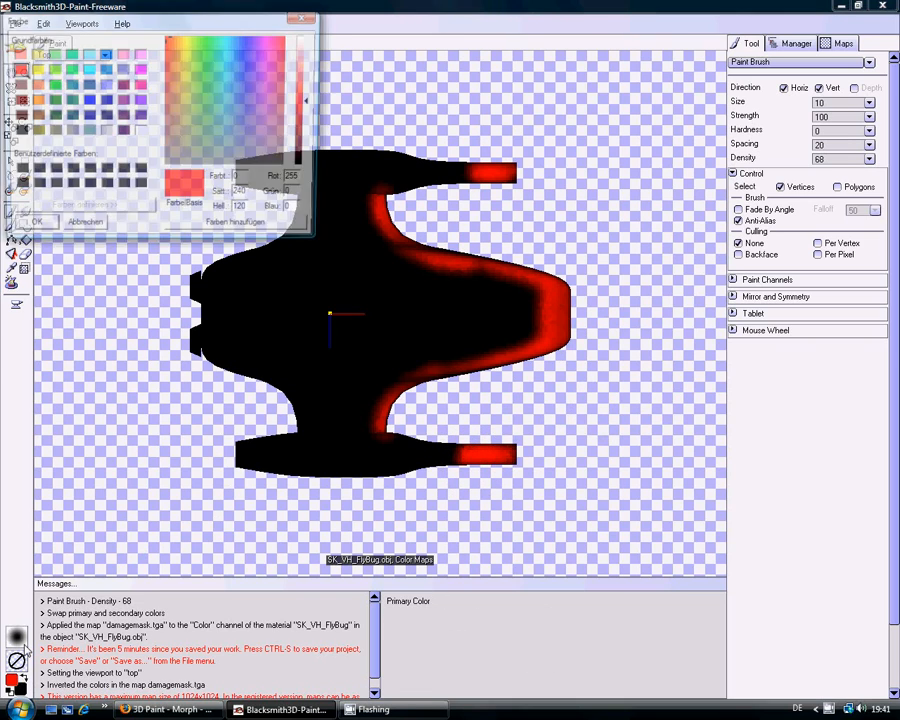
left_click(53, 86)
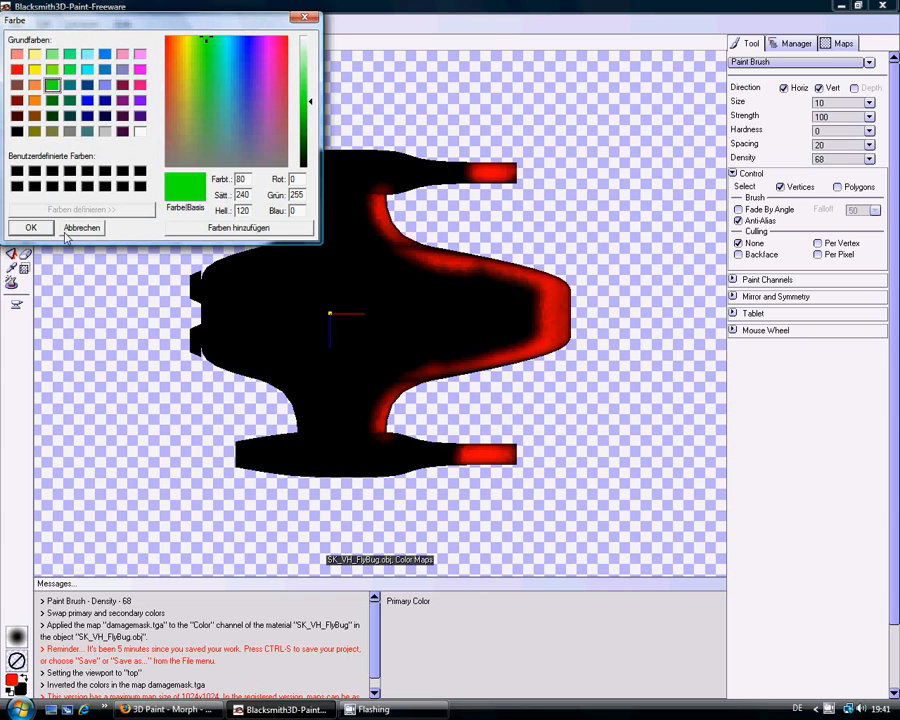
left_click(31, 228)
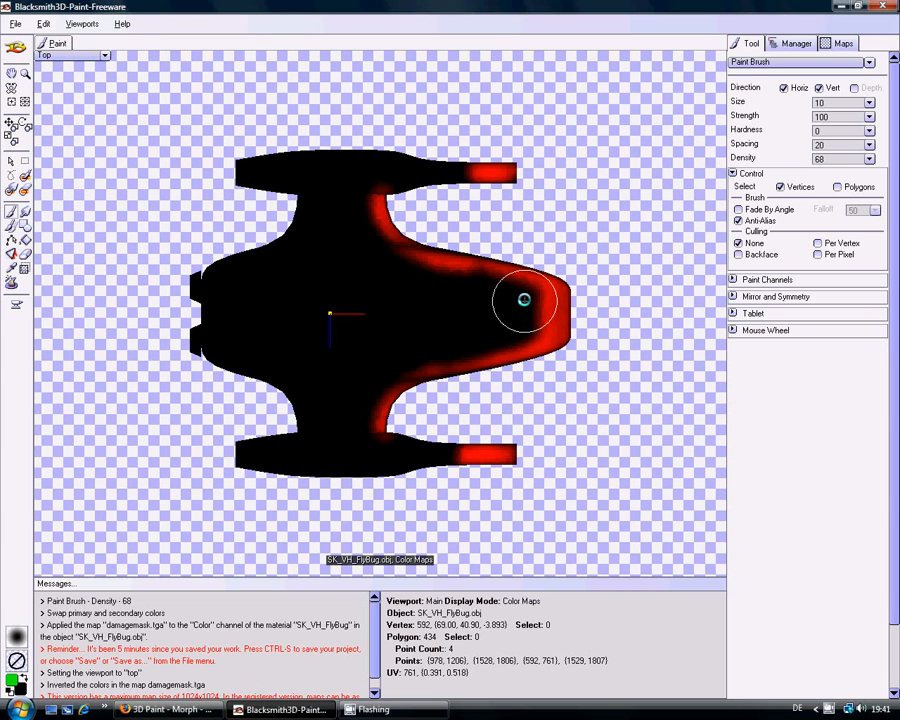
mouse_move(514, 298)
left_mouse_down()
mouse_move(432, 283)
mouse_move(408, 267)
mouse_move(373, 233)
mouse_move(365, 209)
mouse_move(375, 166)
left_mouse_up()
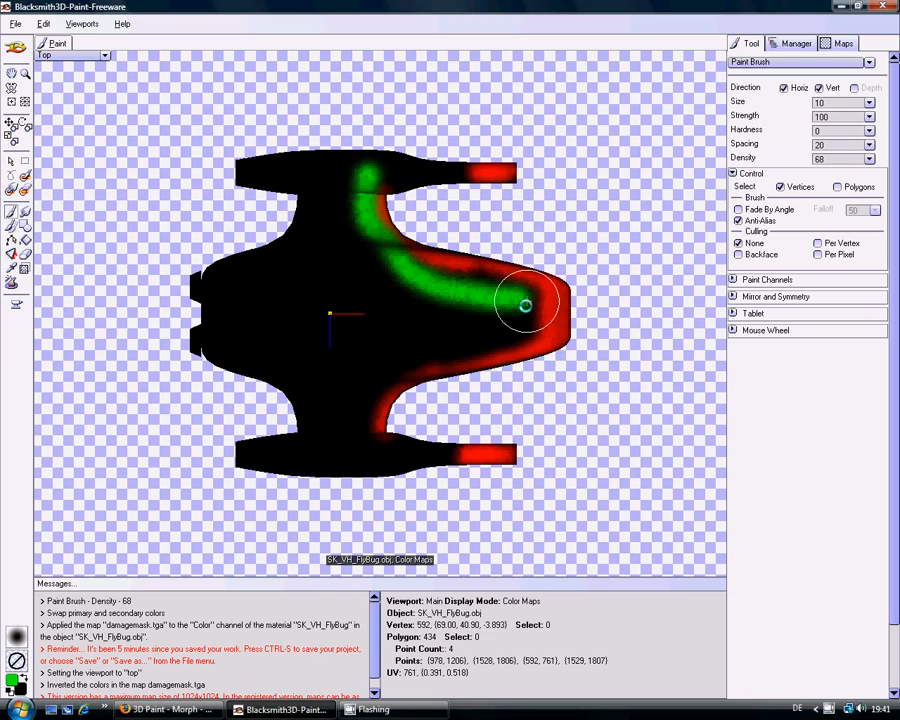
mouse_move(524, 318)
left_mouse_down()
mouse_move(368, 380)
mouse_move(363, 428)
left_mouse_up()
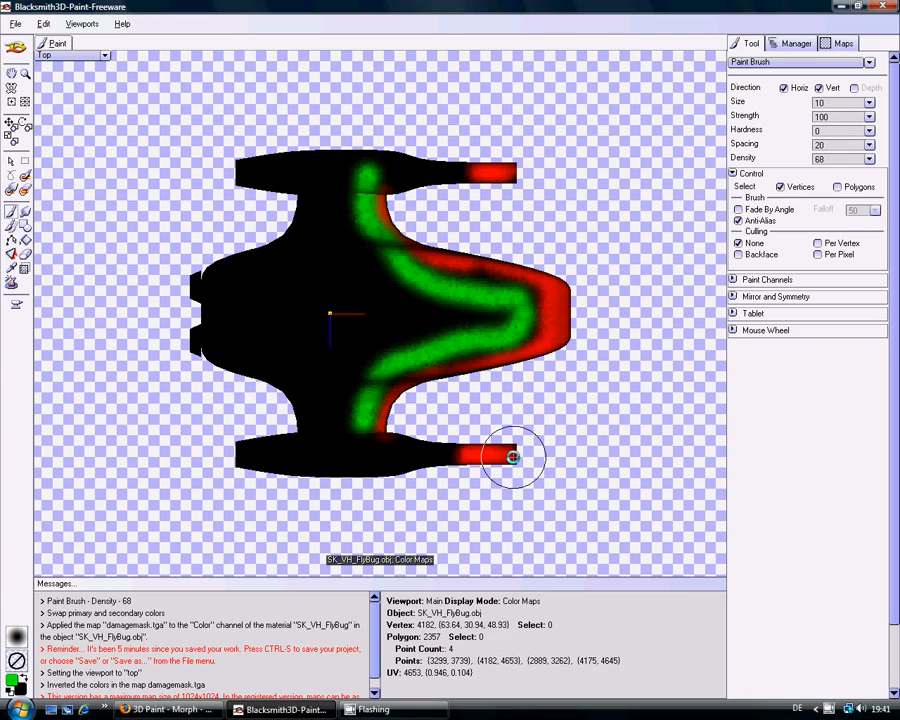
mouse_move(366, 438)
left_mouse_down()
mouse_move(392, 454)
mouse_move(438, 452)
left_mouse_up()
left_click_drag(368, 173, 450, 170)
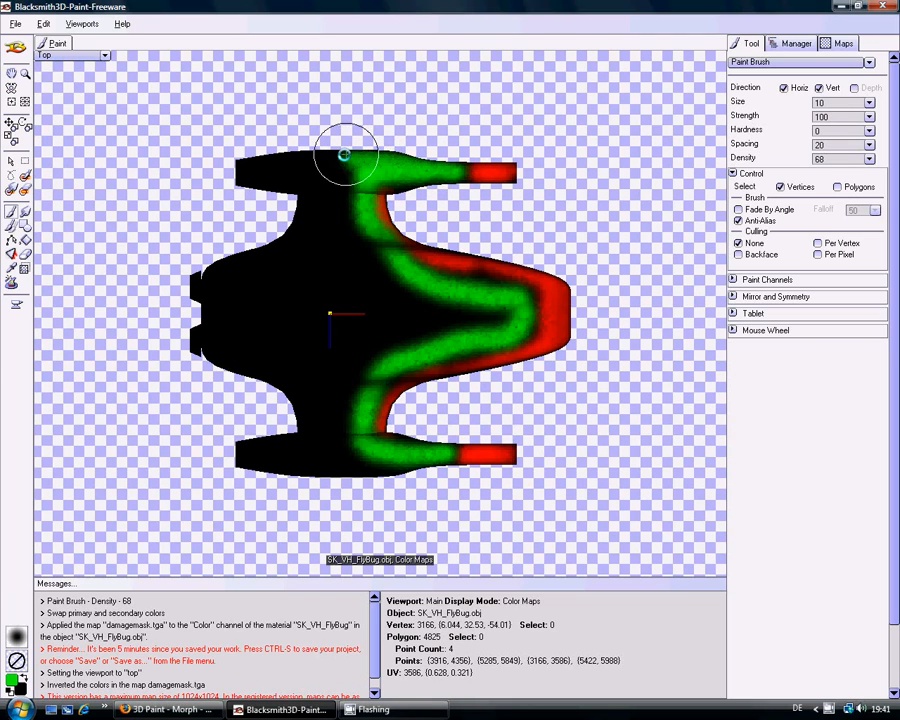
Fill the remaining black areas of the FlyBug's front half with green, including the hull center, wing roots and pods.
mouse_move(321, 151)
left_mouse_down()
mouse_move(355, 176)
mouse_move(356, 225)
mouse_move(410, 284)
mouse_move(452, 308)
mouse_move(508, 317)
mouse_move(412, 333)
mouse_move(378, 350)
mouse_move(354, 426)
mouse_move(361, 466)
left_mouse_up()
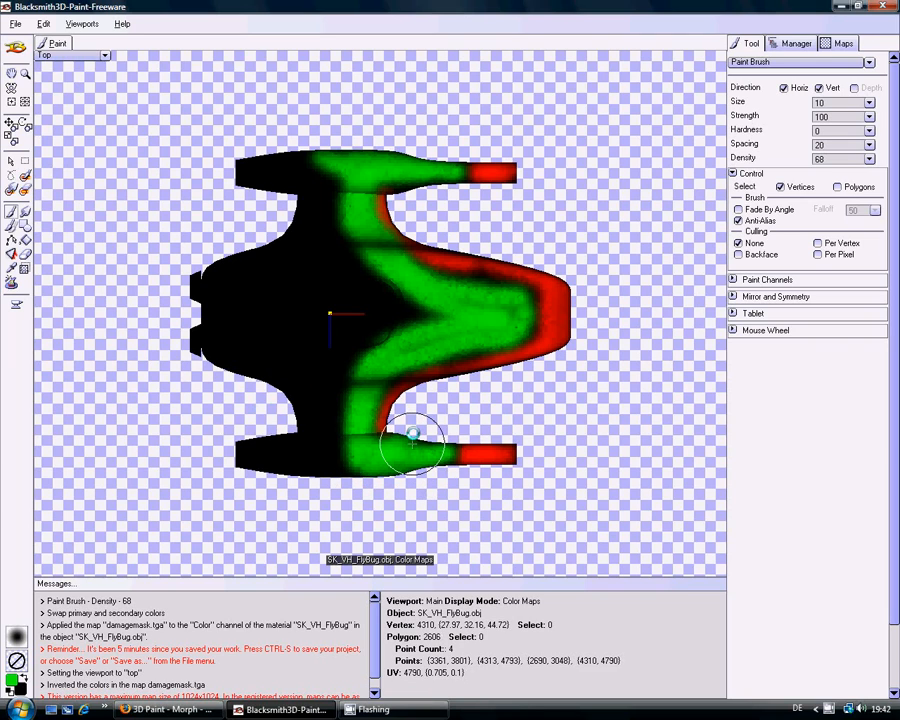
mouse_move(417, 316)
left_mouse_down()
mouse_move(420, 309)
mouse_move(382, 364)
mouse_move(360, 268)
mouse_move(364, 366)
mouse_move(376, 329)
mouse_move(389, 321)
left_mouse_up()
mouse_move(378, 271)
left_mouse_down()
mouse_move(352, 230)
mouse_move(374, 316)
mouse_move(373, 381)
mouse_move(353, 473)
left_mouse_up()
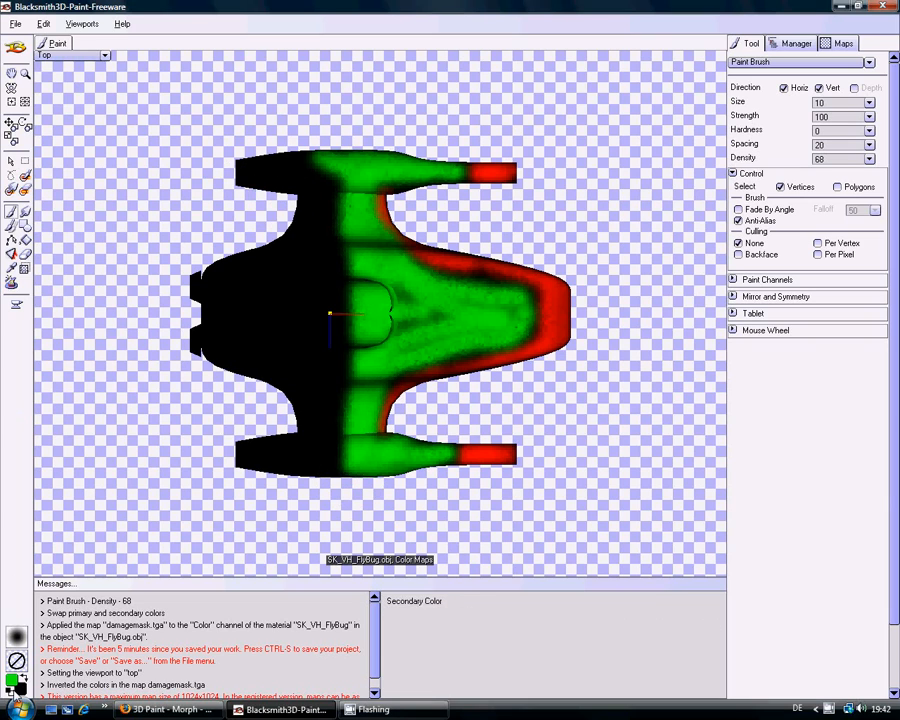
Set the primary color to blue (0, 0, 255), paint the whole rear half, and add a center stripe from the canopy across the nose.
left_click(12, 681)
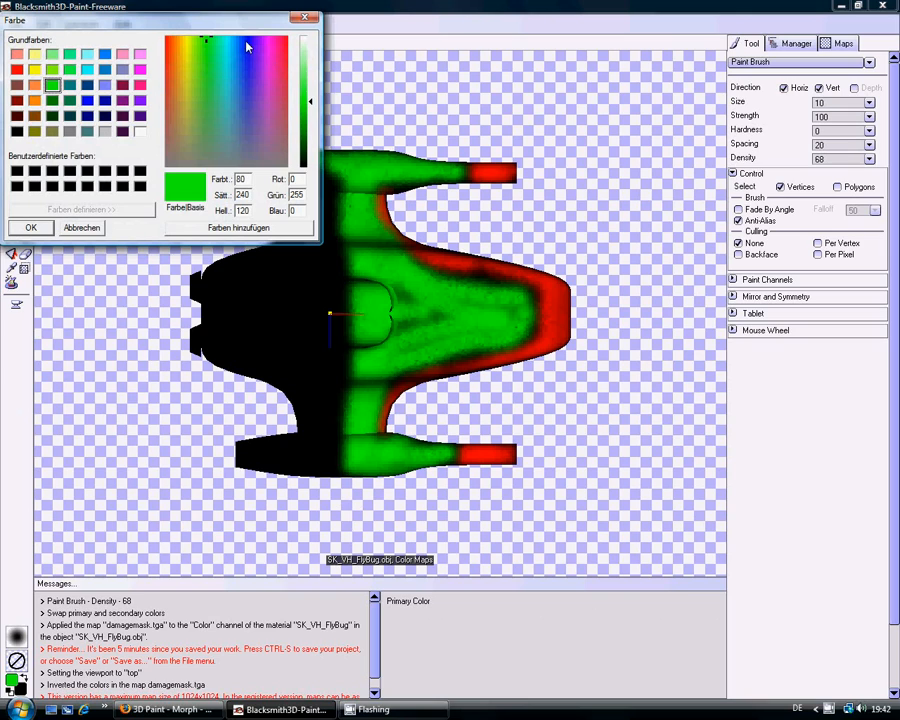
left_click(87, 101)
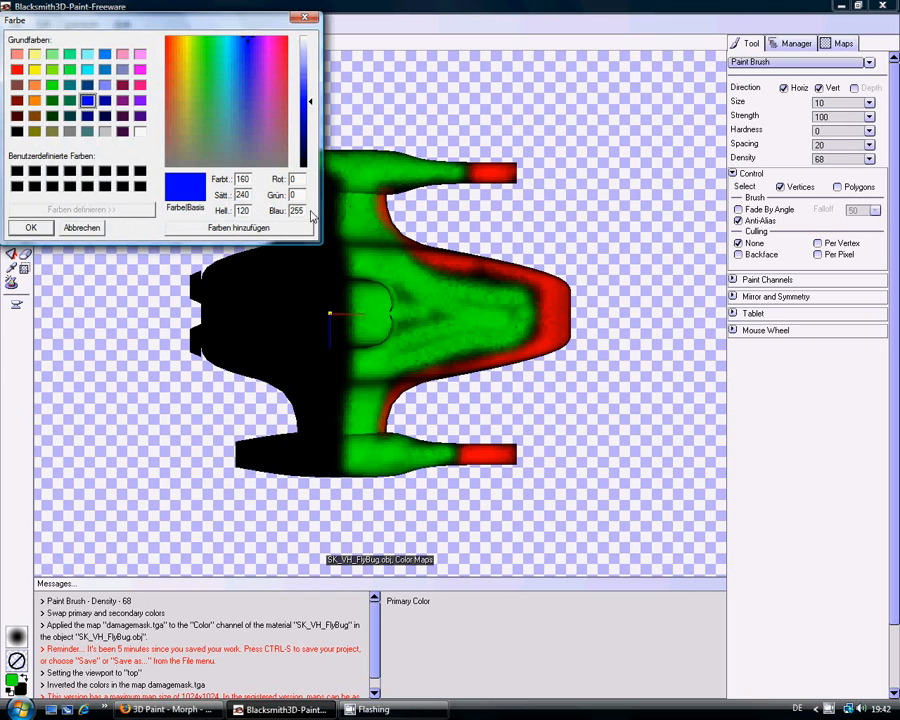
left_click(44, 231)
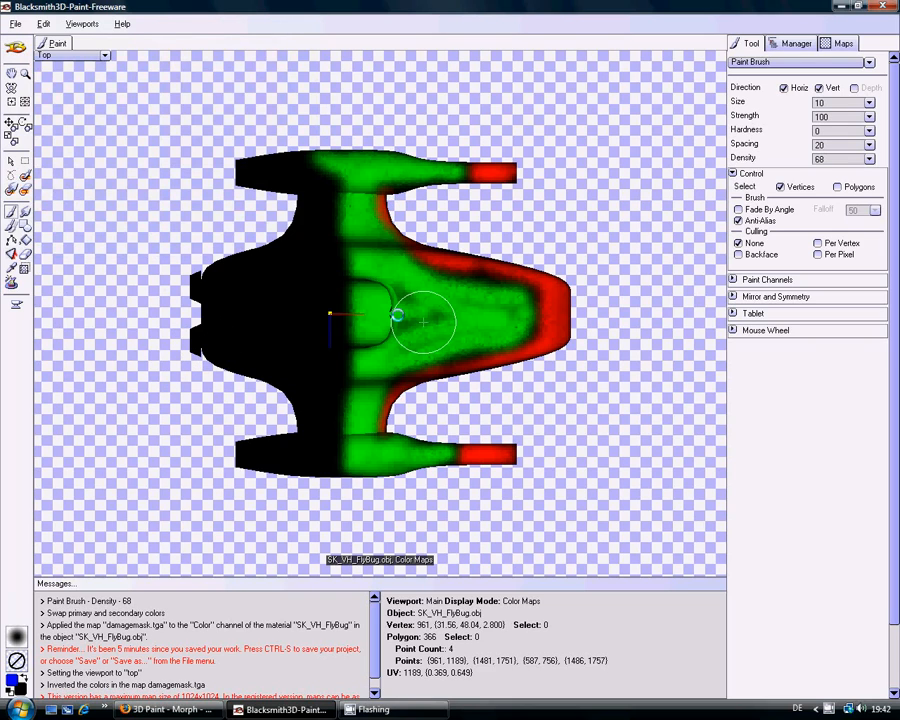
mouse_move(213, 249)
left_mouse_down()
mouse_move(212, 402)
mouse_move(231, 346)
mouse_move(230, 259)
left_mouse_up()
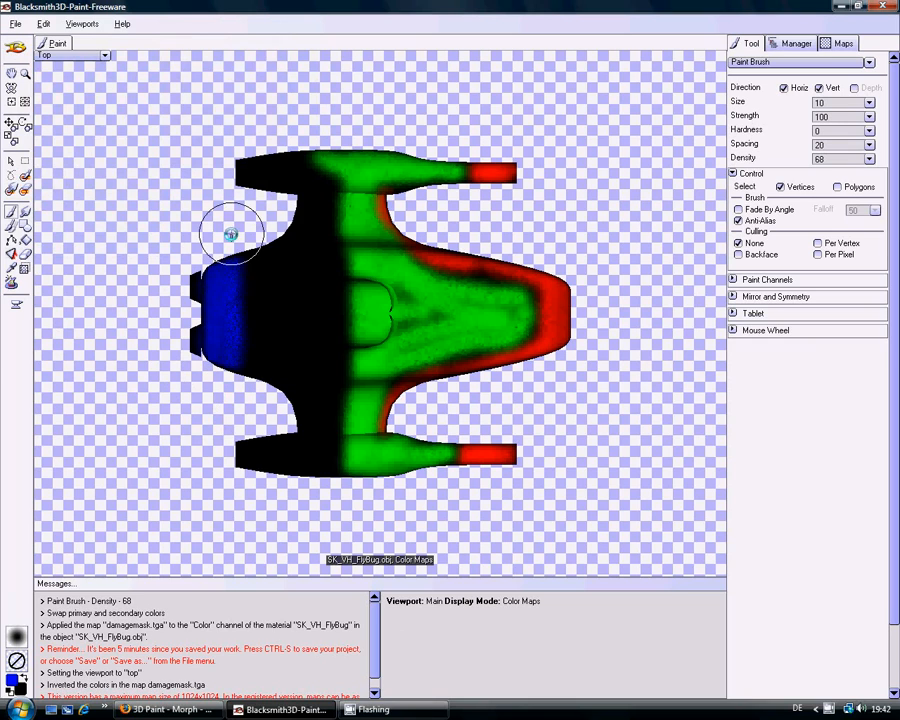
mouse_move(242, 403)
left_mouse_down()
mouse_move(246, 117)
mouse_move(245, 482)
mouse_move(258, 501)
mouse_move(272, 133)
mouse_move(279, 501)
mouse_move(302, 117)
mouse_move(322, 558)
mouse_move(308, 468)
mouse_move(307, 86)
mouse_move(331, 483)
mouse_move(197, 257)
mouse_move(195, 357)
mouse_move(206, 337)
left_mouse_up()
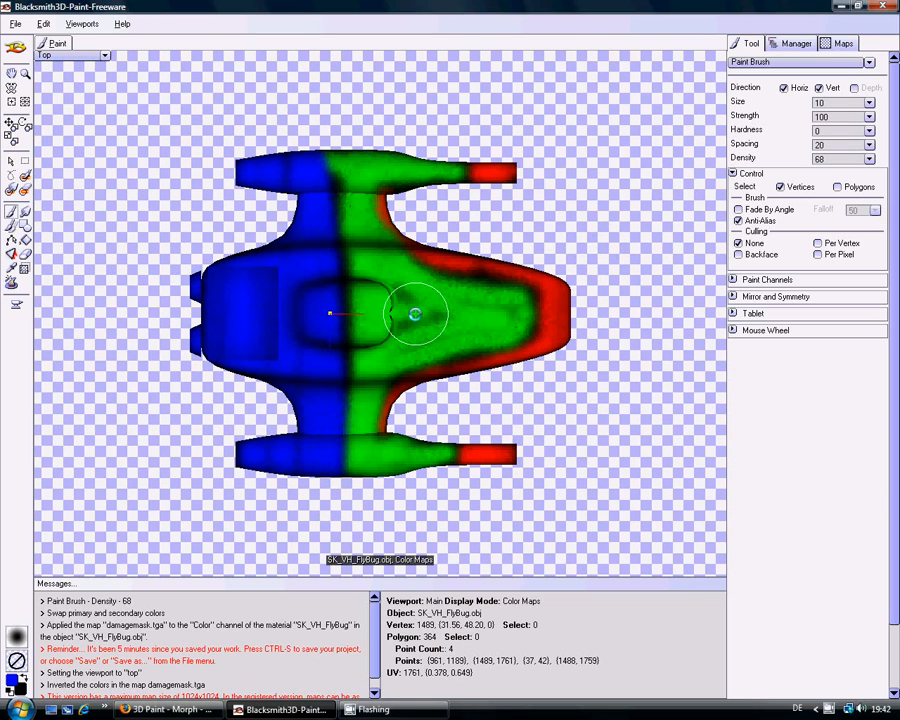
left_click_drag(414, 314, 597, 306)
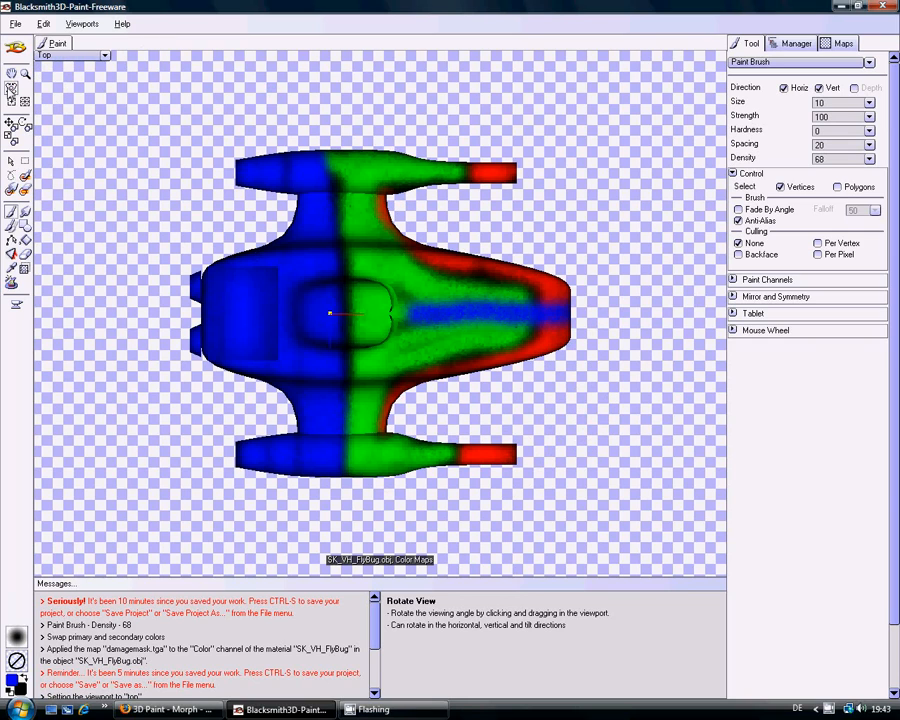
Rotate the view to examine the painted mask from the side of the FlyBug.
left_click(10, 88)
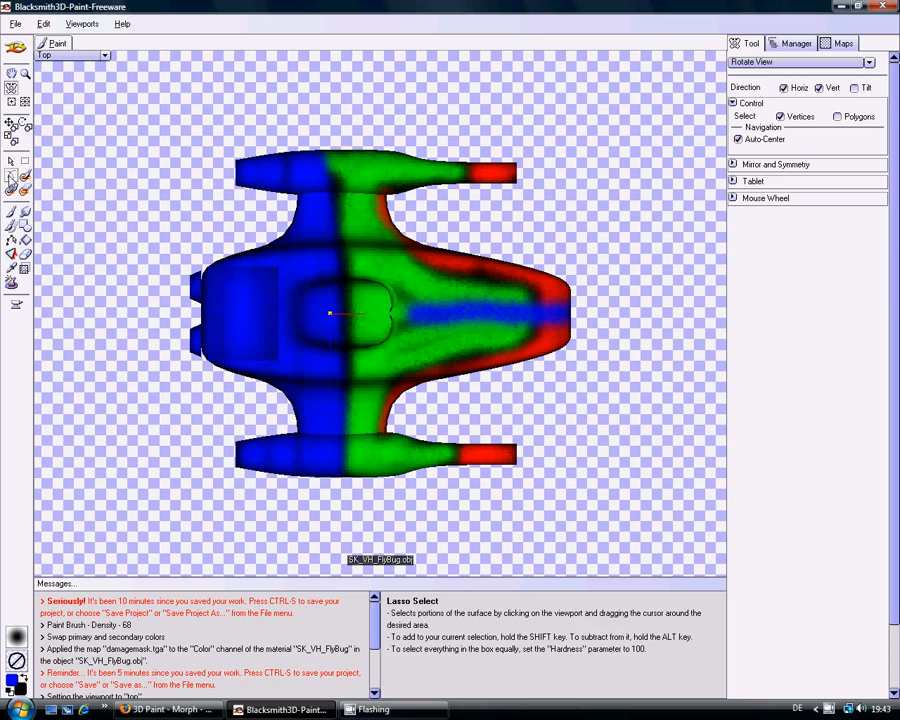
left_click(12, 213)
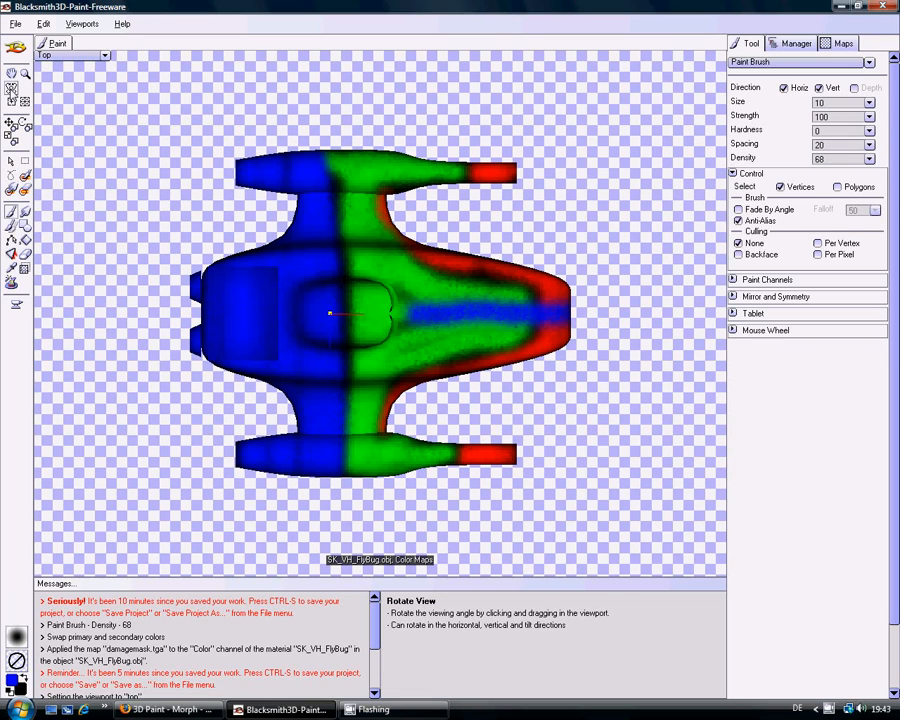
left_click(11, 88)
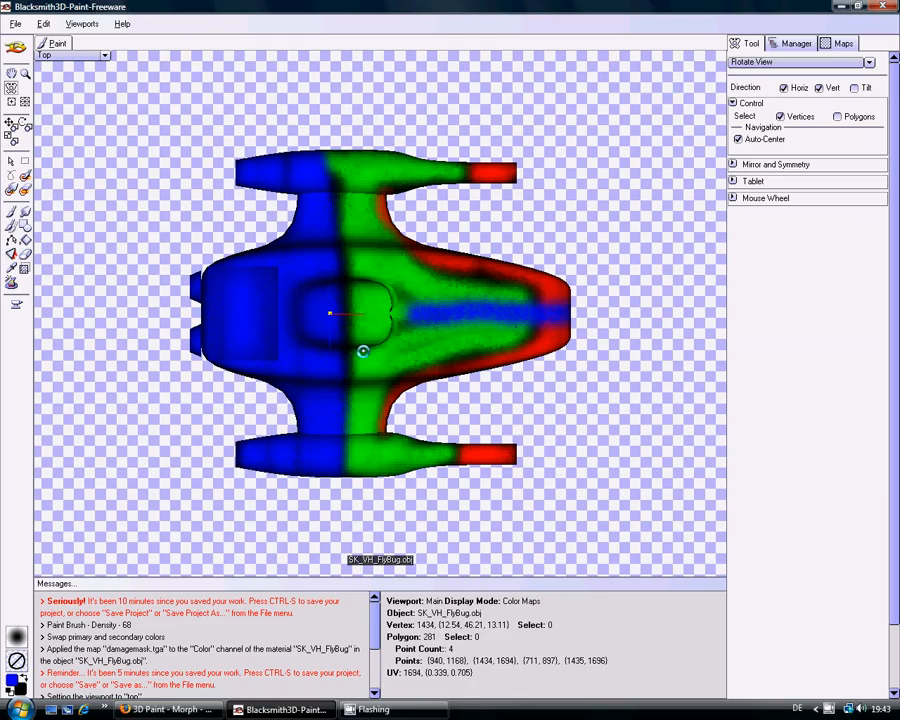
left_click_drag(362, 351, 368, 173)
left_click_drag(368, 167, 468, 362)
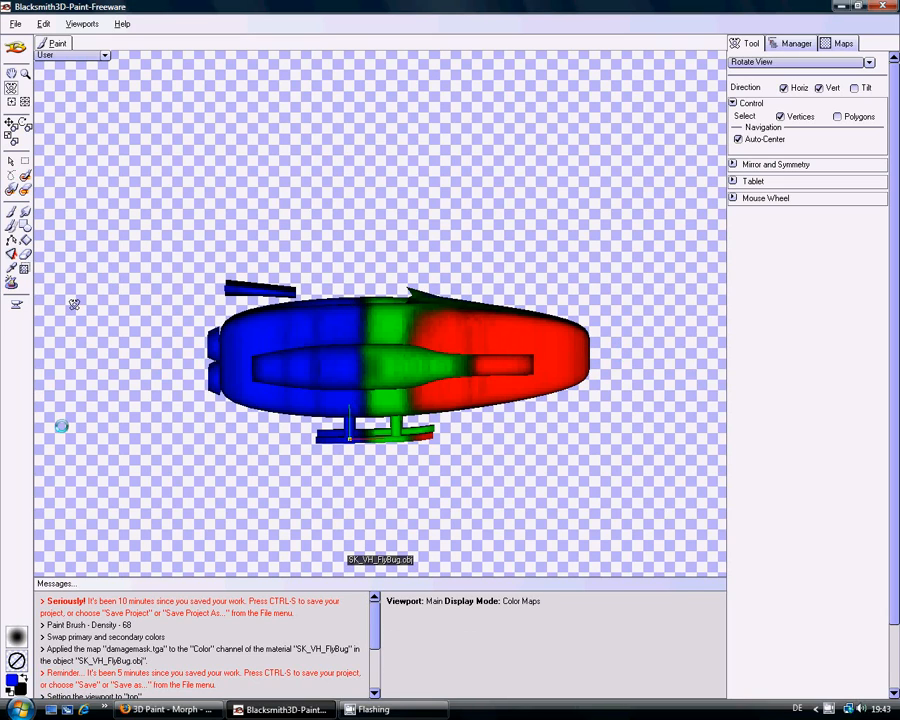
Set the primary color to magenta (255, 0, 255), switch the viewport to Back, and paint a horizontal stripe along the FlyBug's full length.
left_click(16, 684)
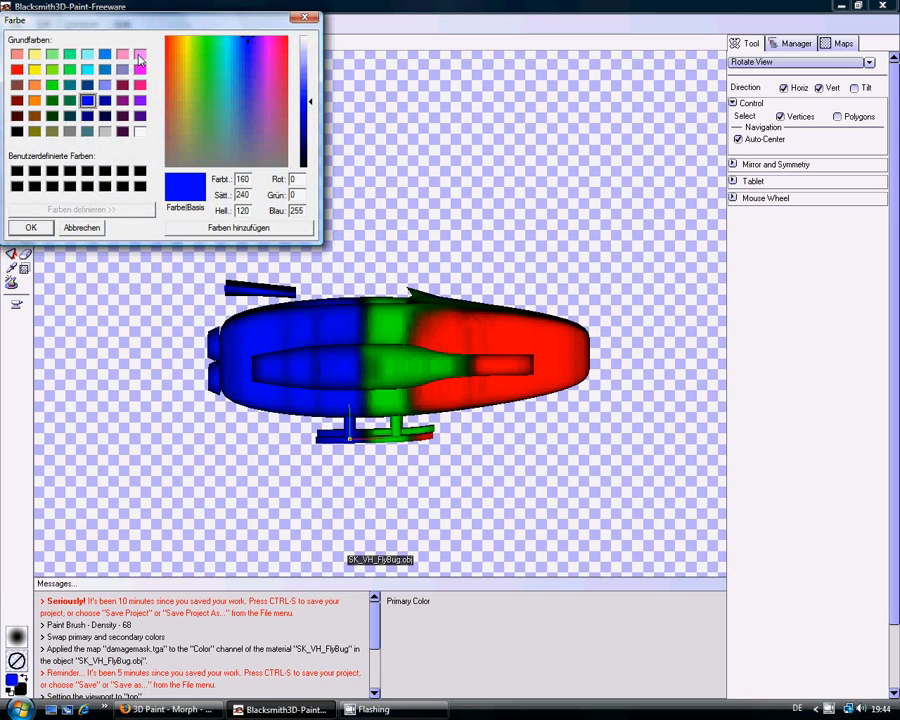
left_click(140, 70)
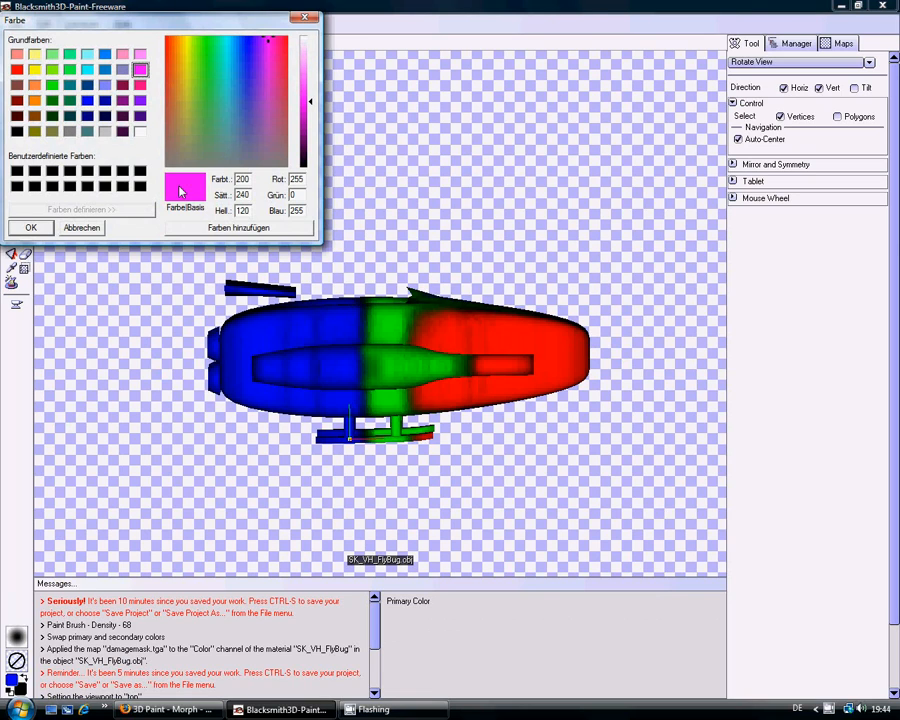
left_click(28, 228)
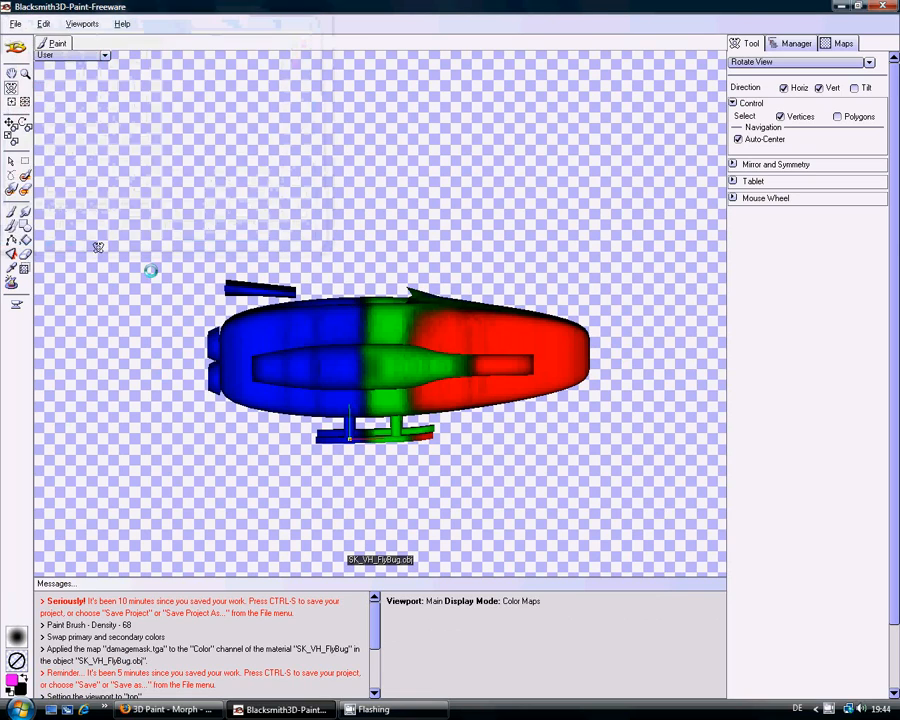
left_click(105, 56)
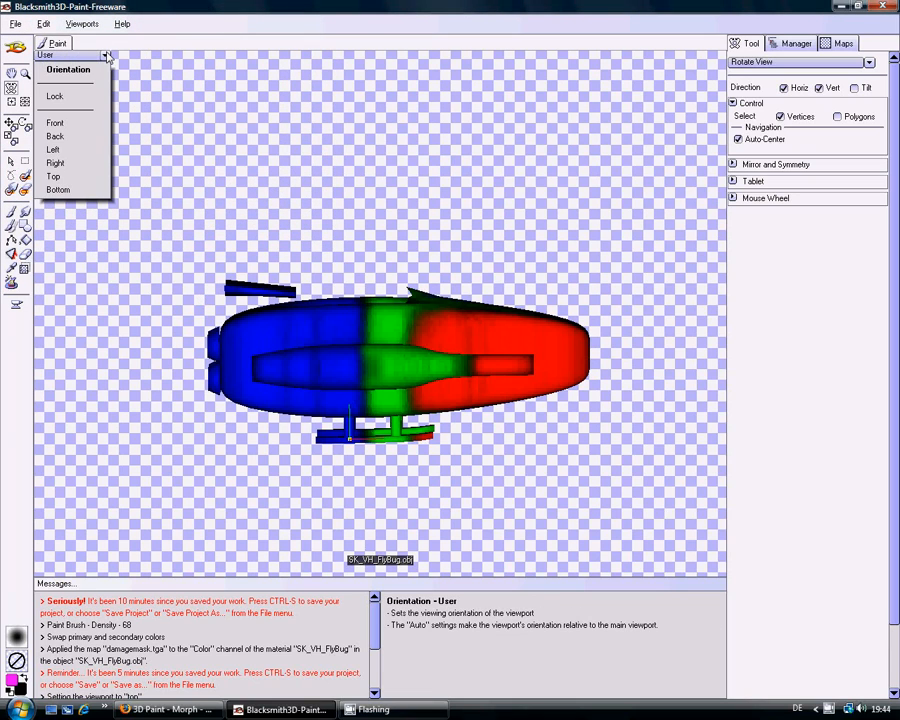
left_click(85, 150)
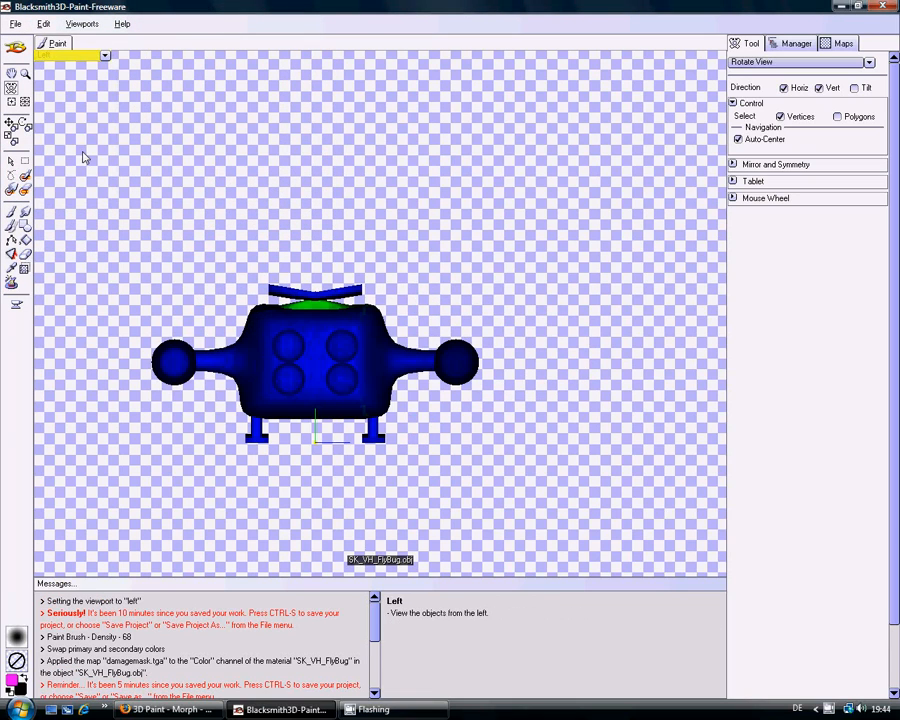
left_click(105, 56)
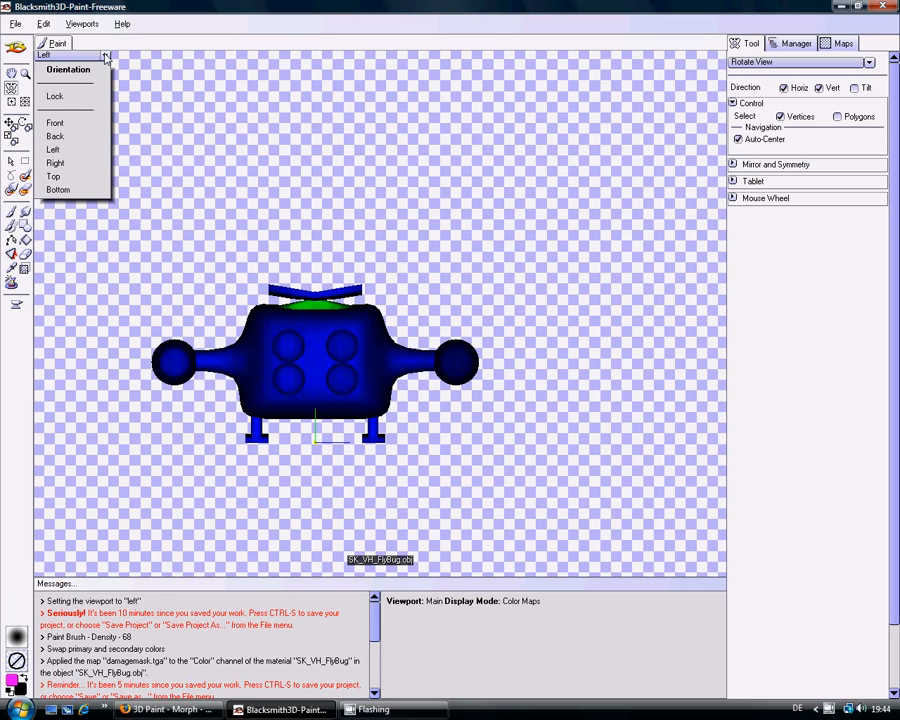
left_click(80, 137)
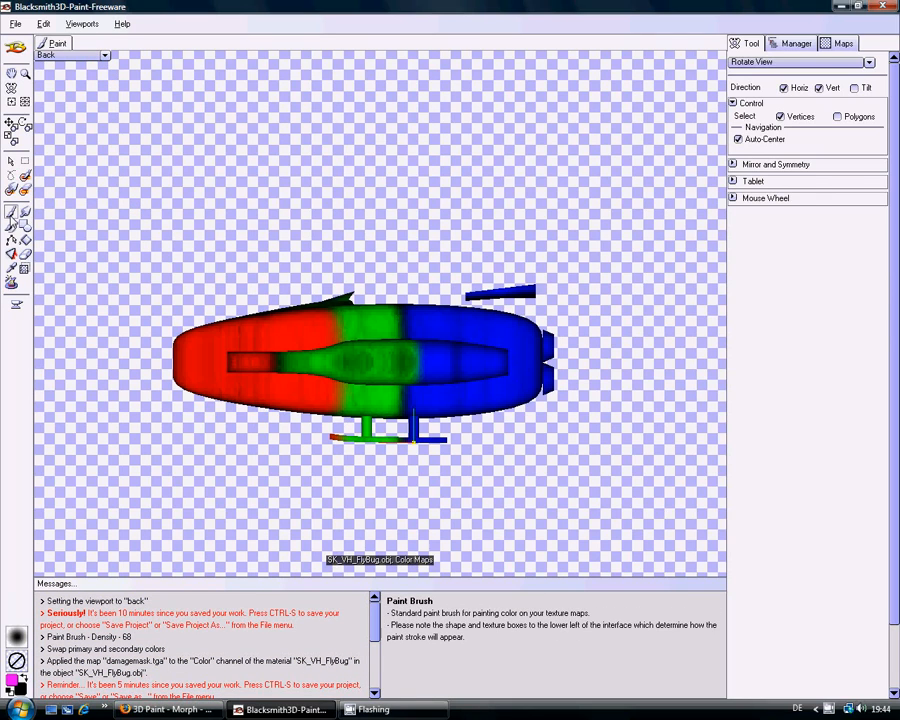
left_click(11, 212)
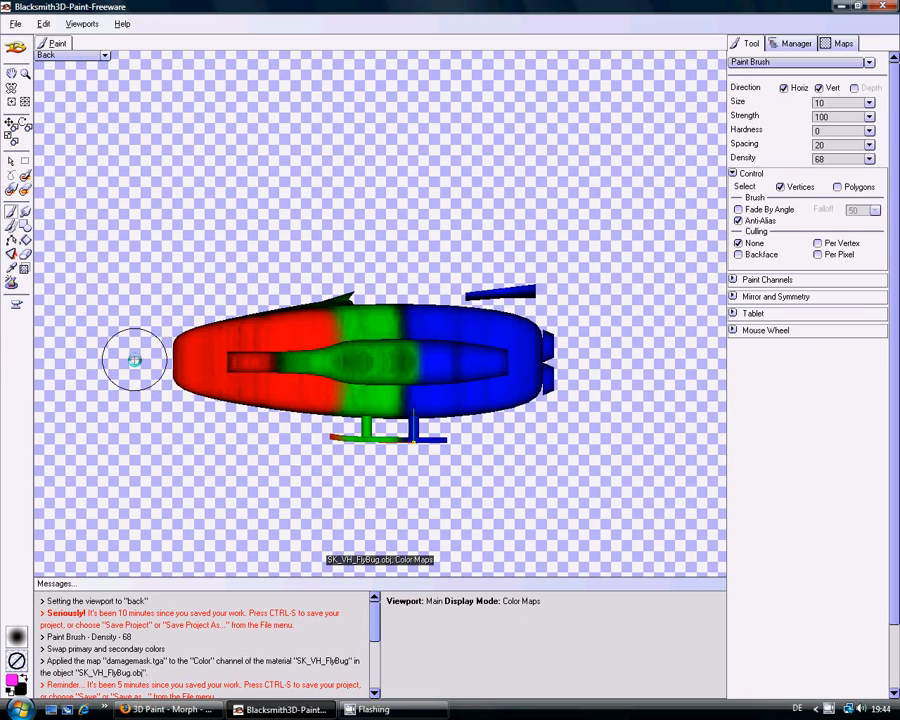
left_click_drag(134, 360, 609, 362)
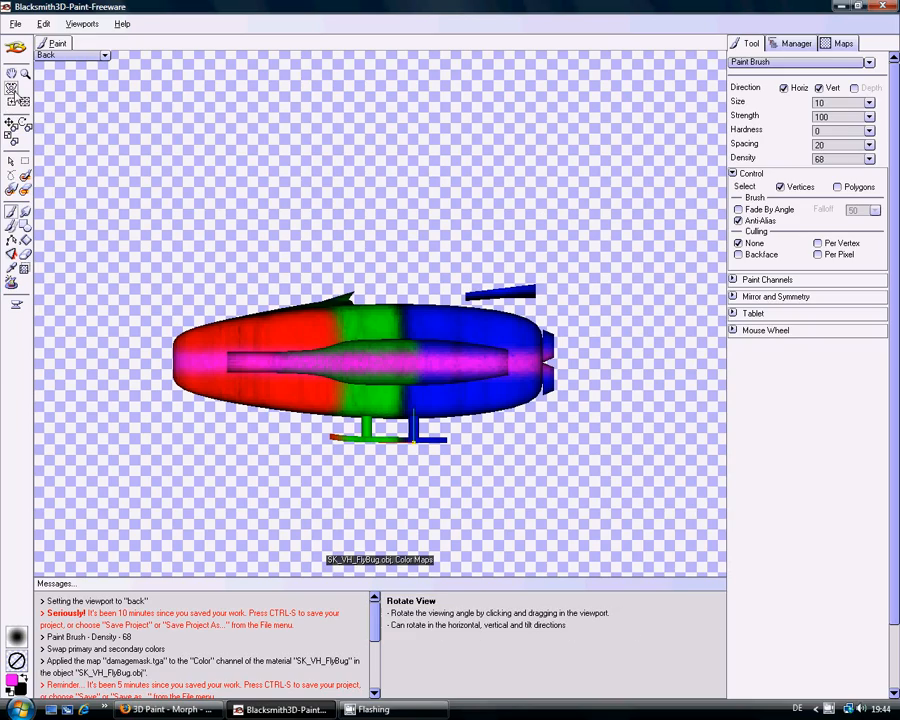
Rotate the FlyBug to a perspective angle to examine the painted mask, and switch to the Picker tool.
left_click(11, 72)
left_click_drag(322, 362, 465, 402)
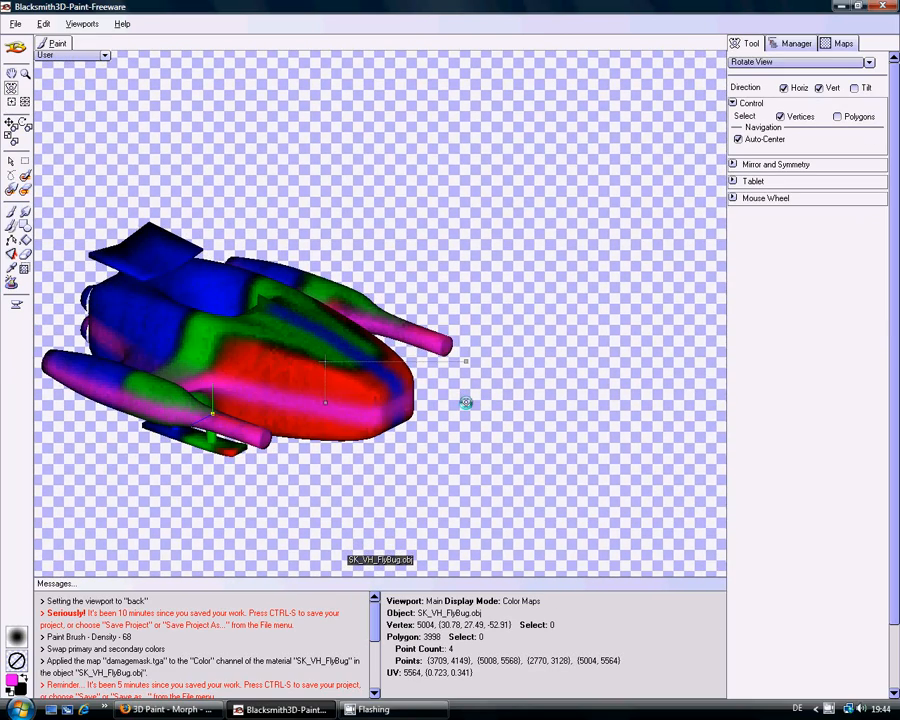
left_click_drag(380, 388, 350, 380)
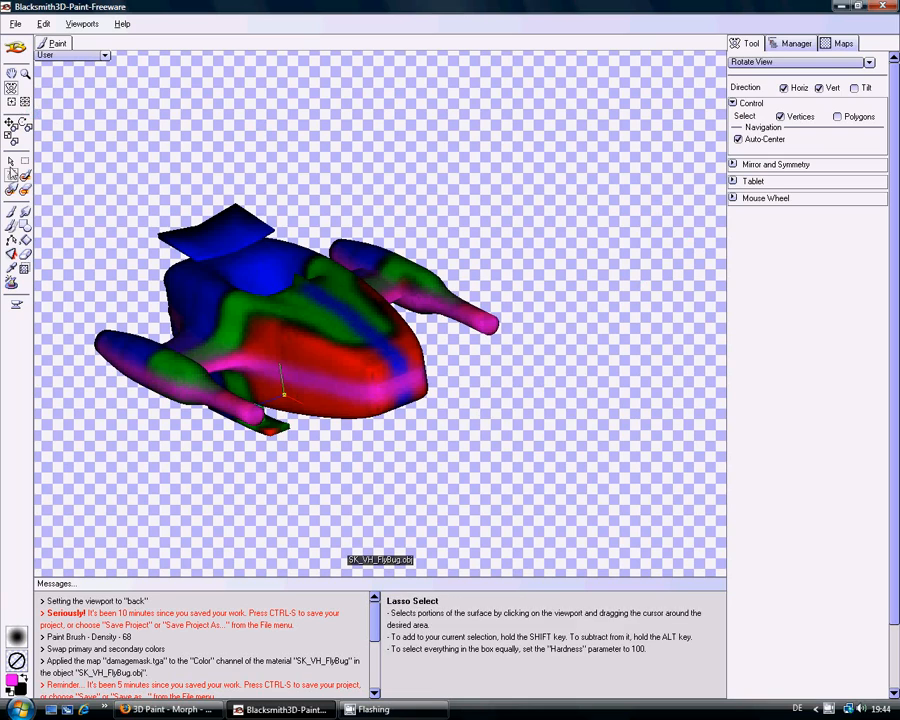
left_click(10, 160)
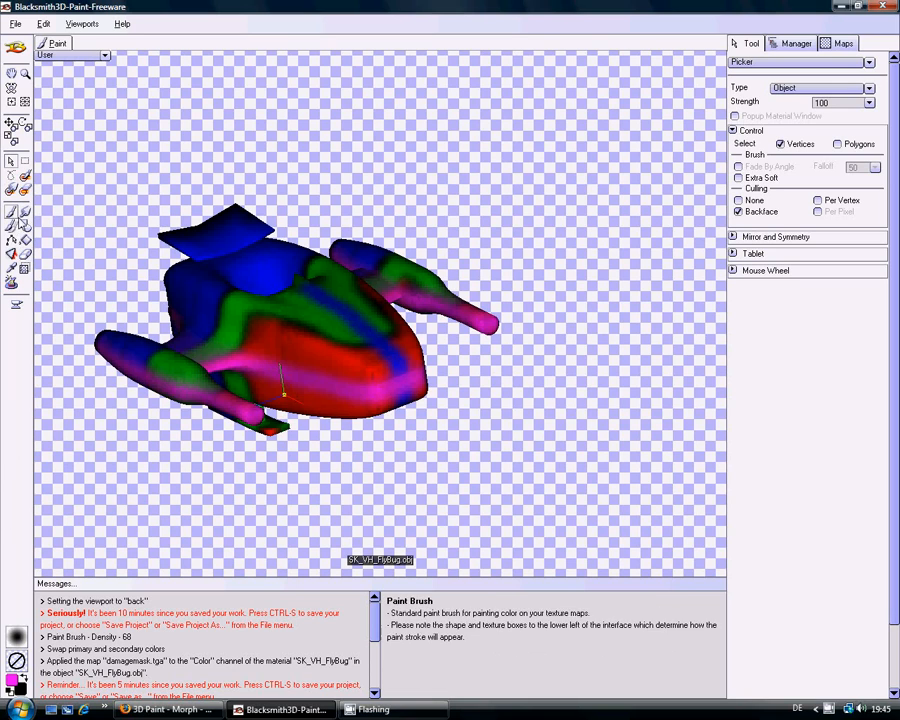
Erase a round spot at the tip of the FlyBug's nose with the size 10 Paint Eraser.
left_click(25, 254)
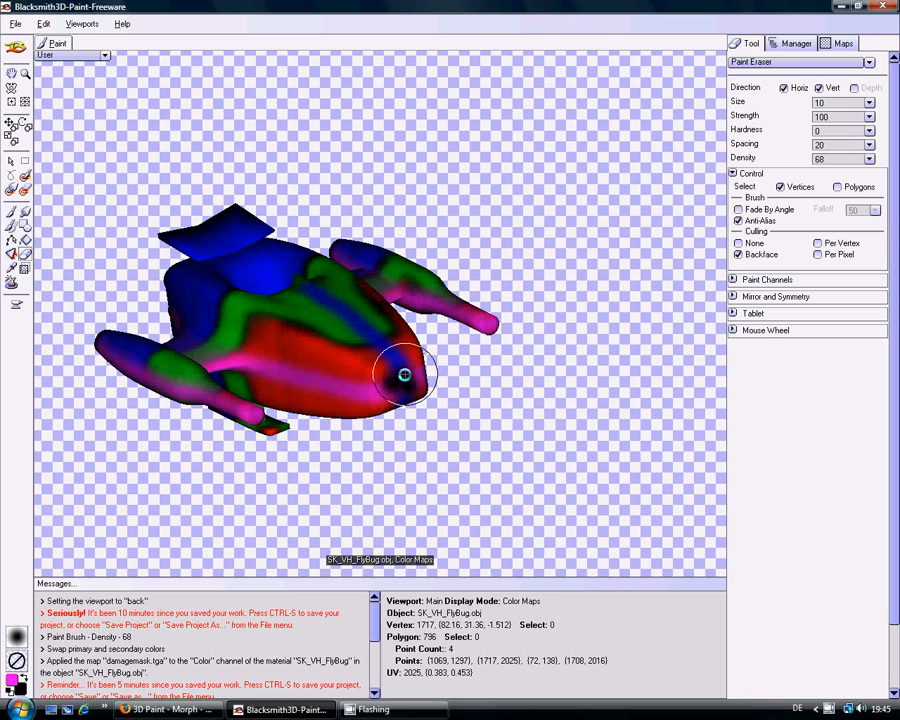
left_click(395, 381)
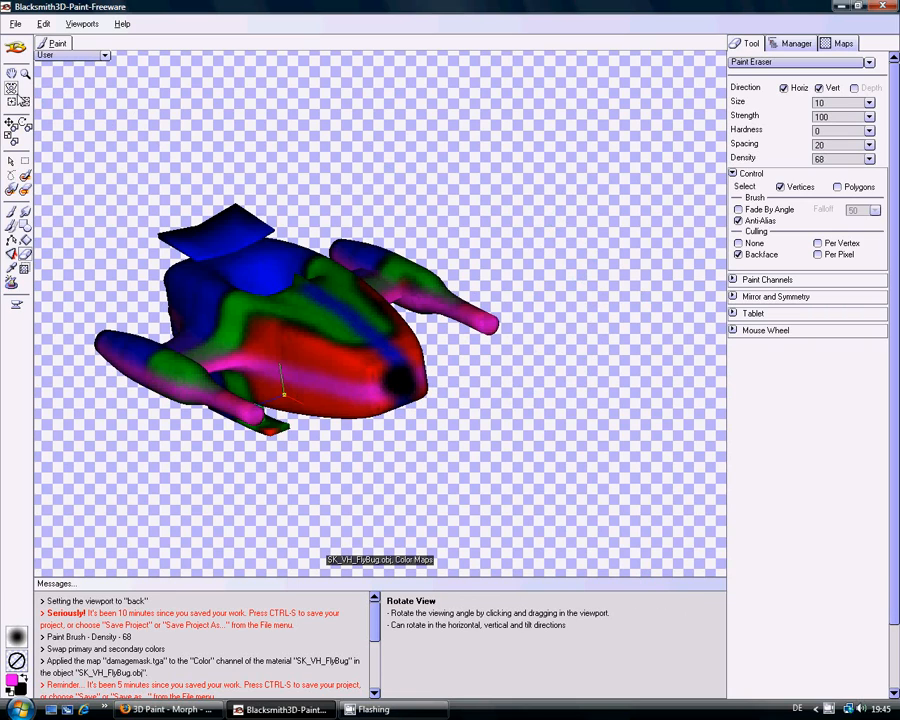
left_click(11, 88)
left_click_drag(259, 346, 520, 346)
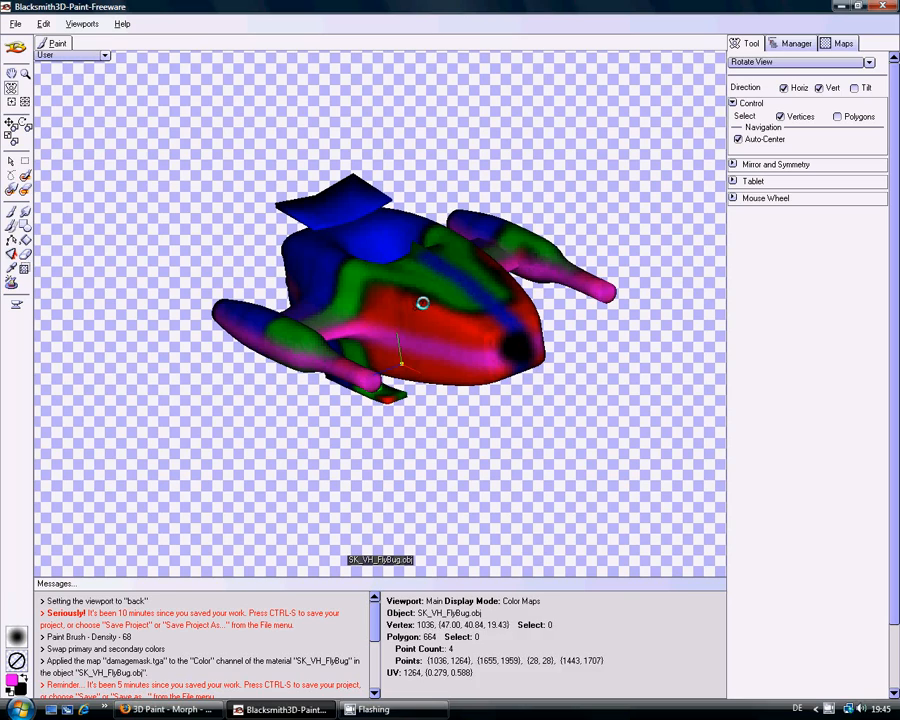
Start exporting the damagemask.tga map and open UT3Tutorials > FlyBug > maps as the destination folder.
left_click(843, 45)
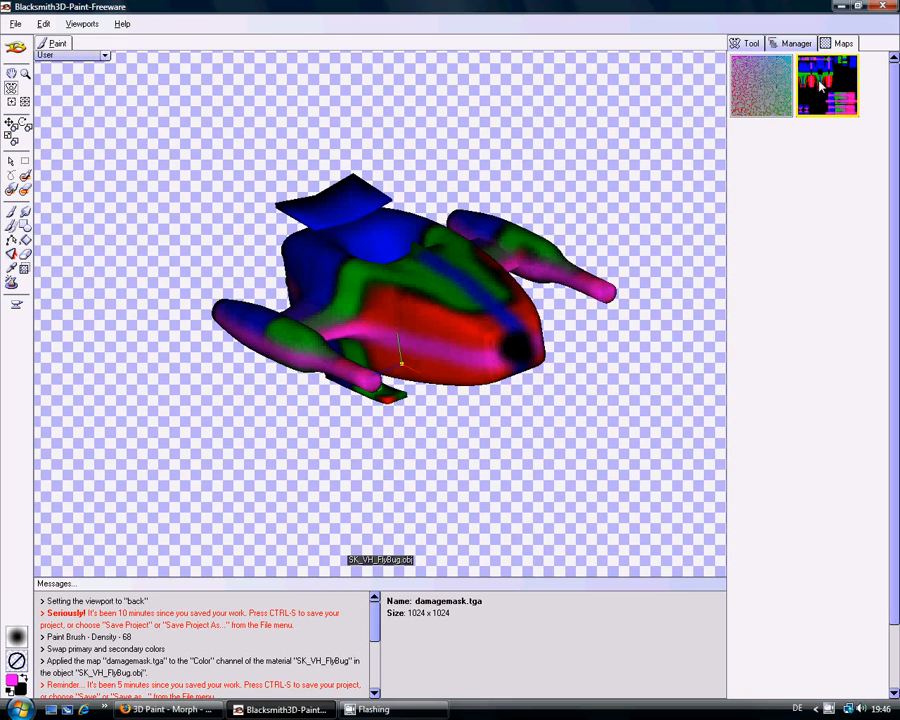
right_click(822, 84)
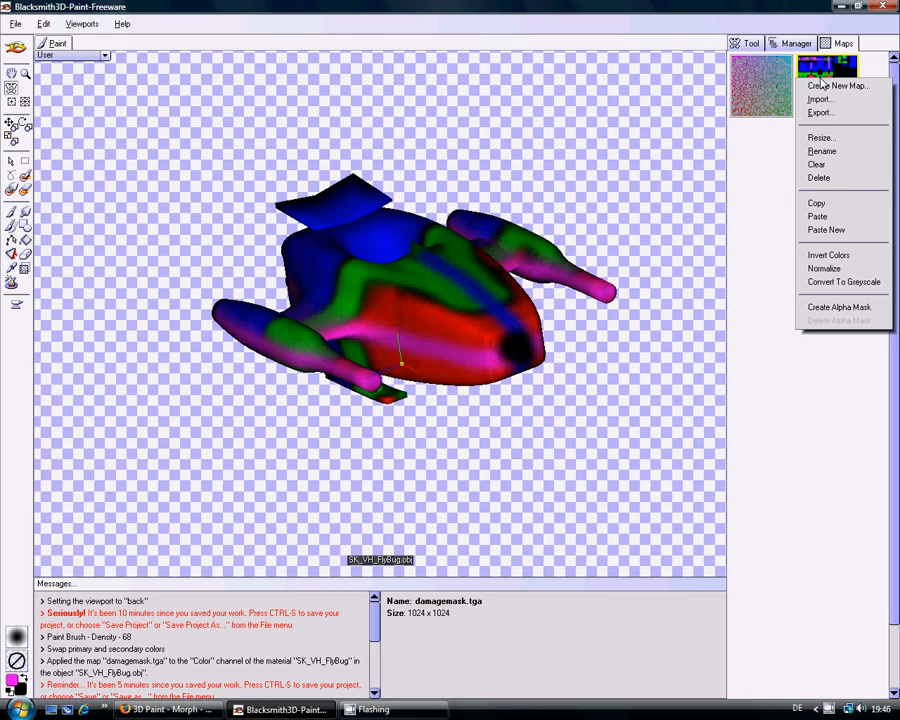
left_click(820, 113)
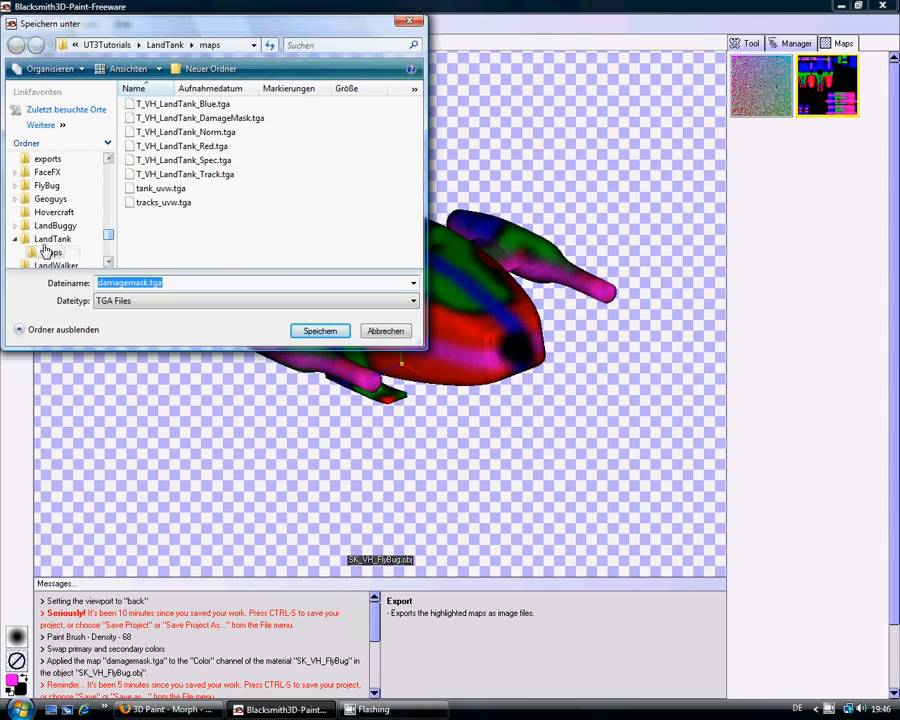
left_click(26, 187)
left_click(15, 186)
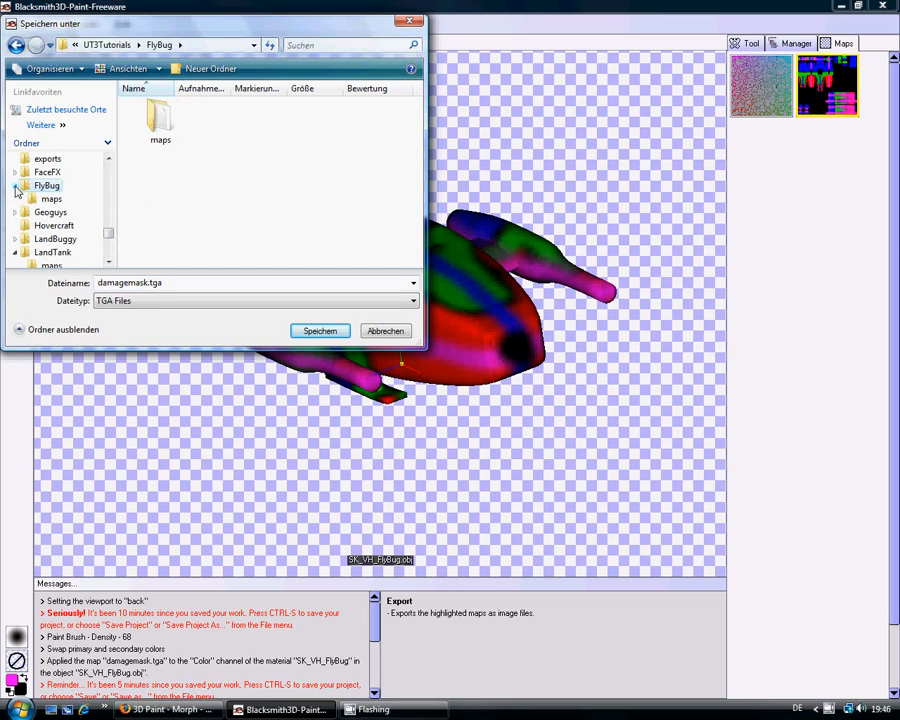
left_click(45, 199)
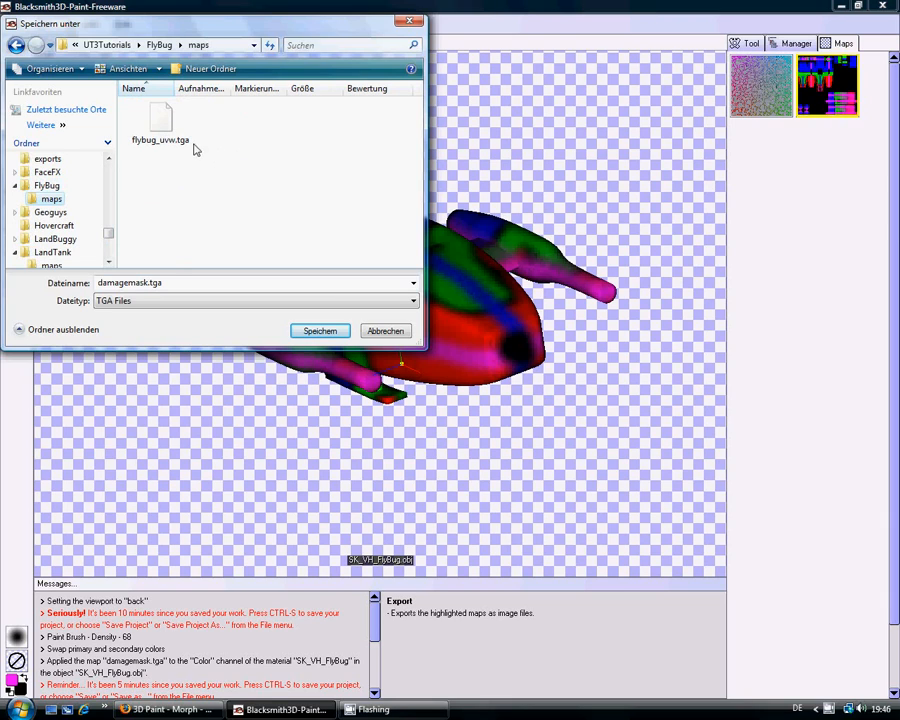
Reuse the LandTank blue texture's naming pattern and save the map in FlyBug's maps folder as T_VH_FlyBug_DamageMask.tga.
left_click(52, 266)
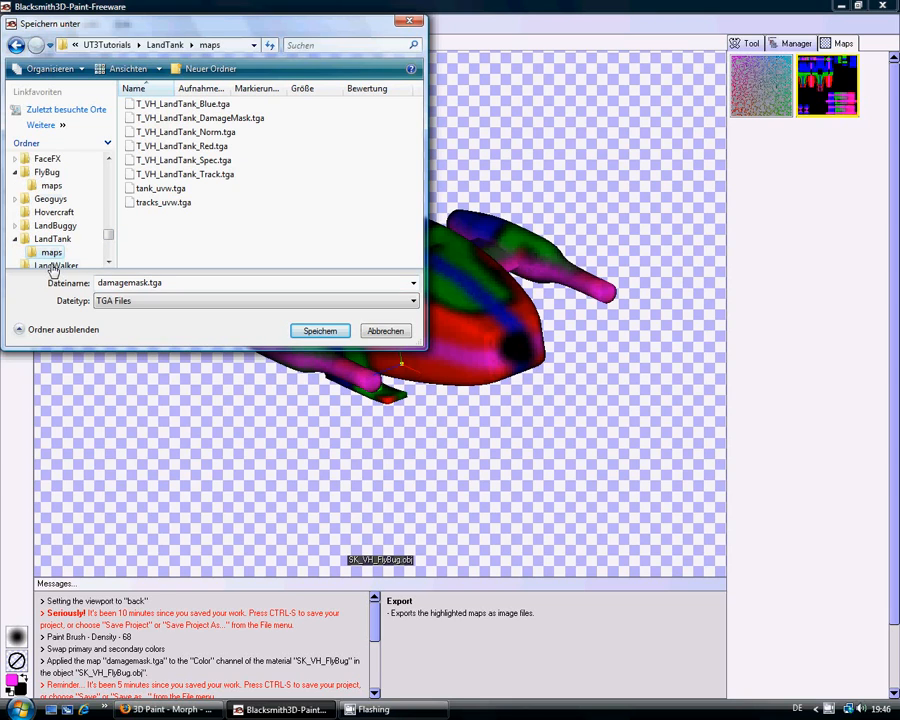
left_click(176, 106)
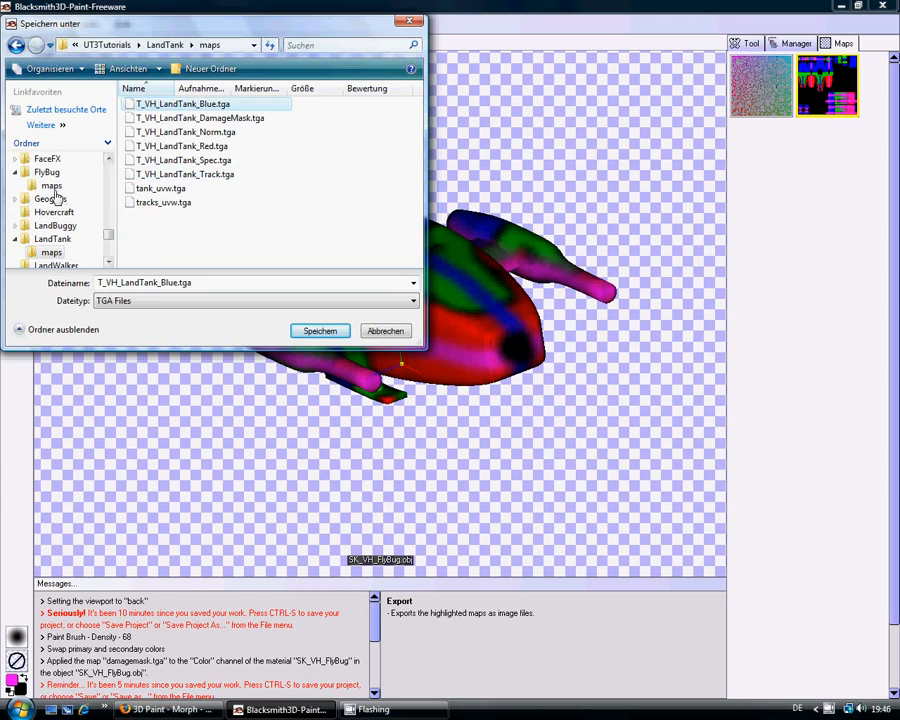
left_click(51, 187)
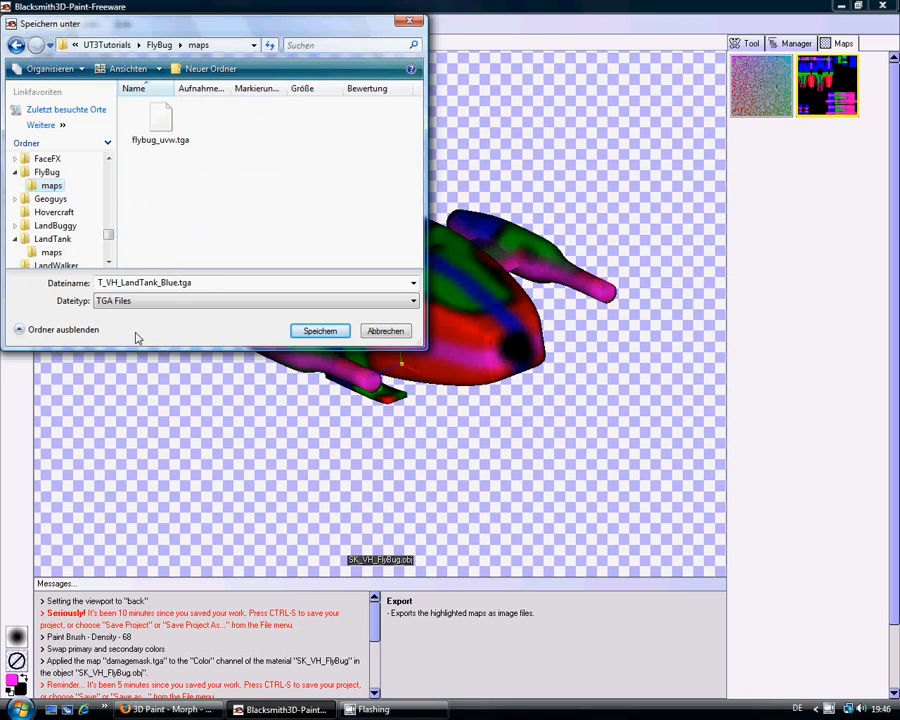
double_click(136, 284)
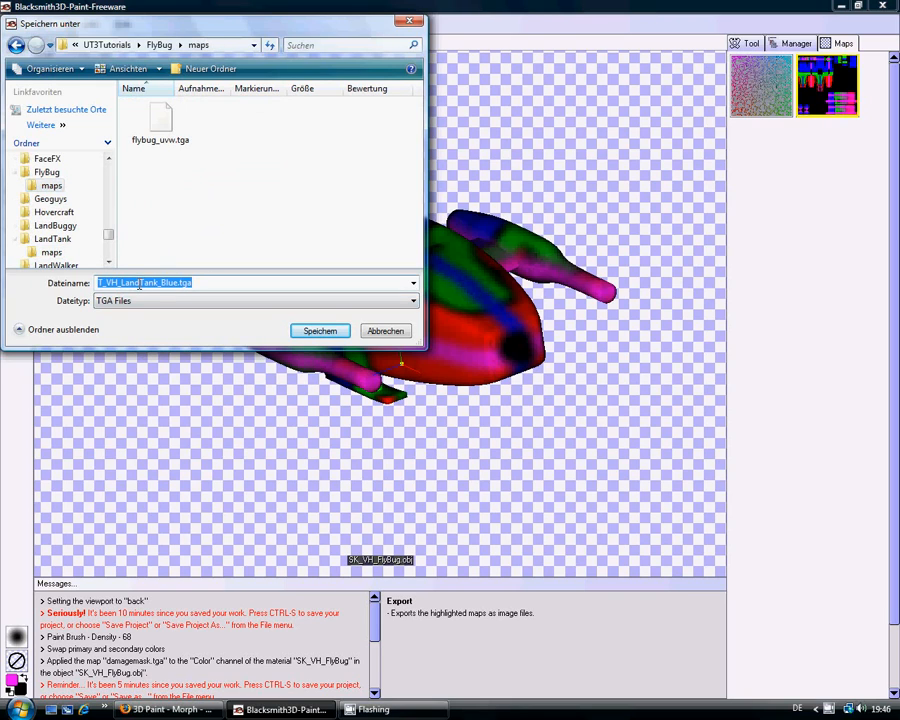
left_click(122, 283)
type("FlyBug_DamageMas")
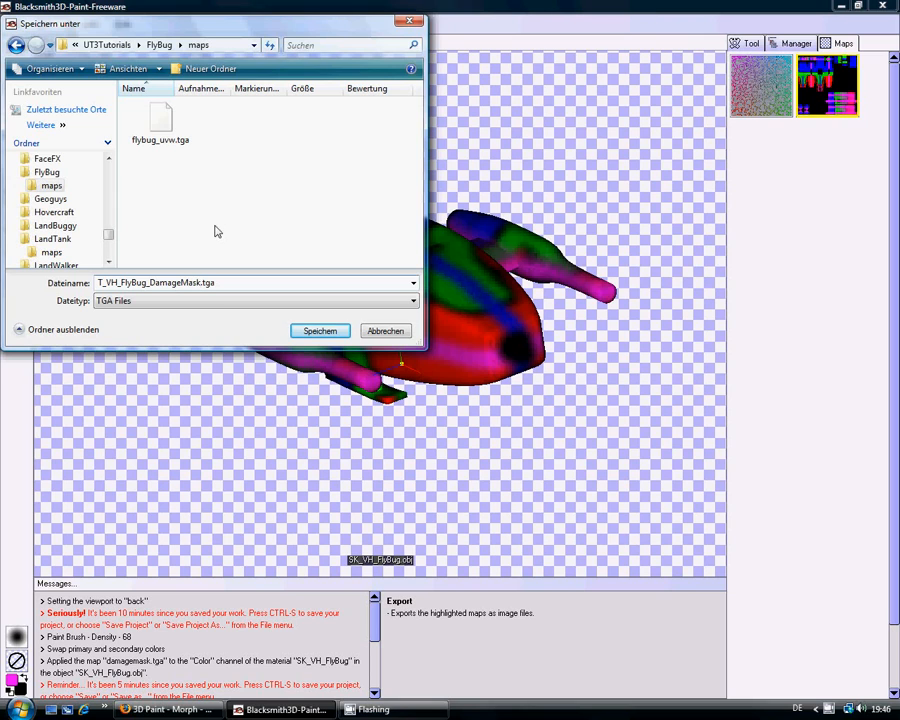
left_click(320, 333)
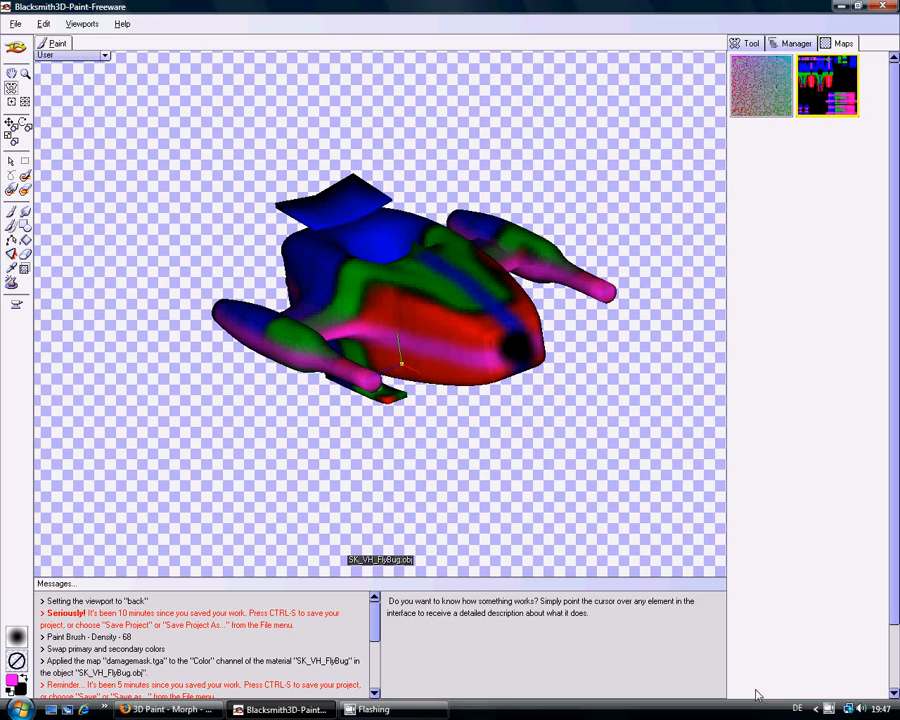
right_click(829, 713)
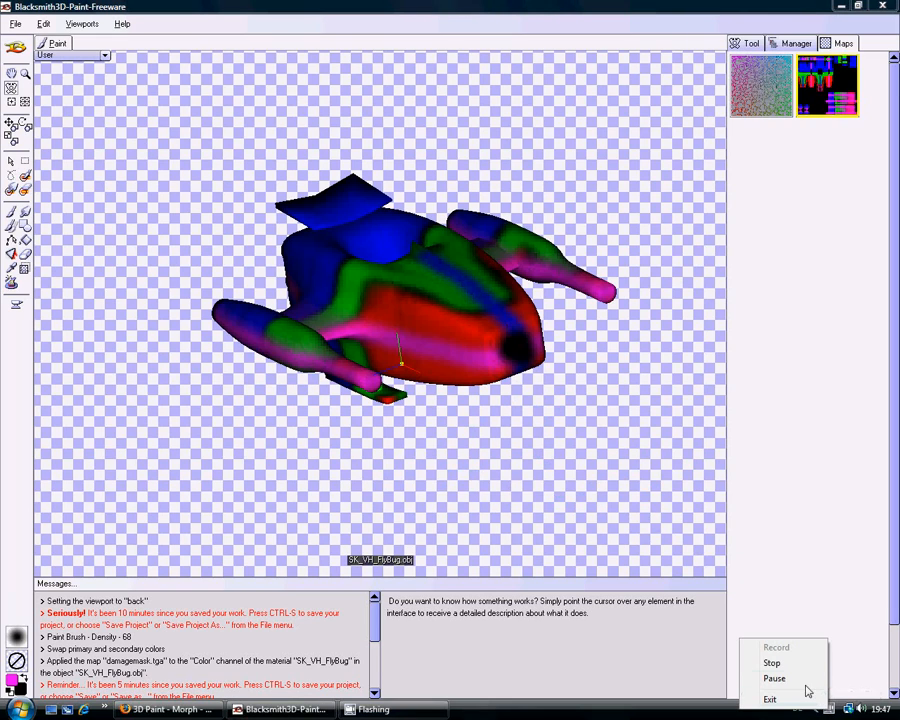